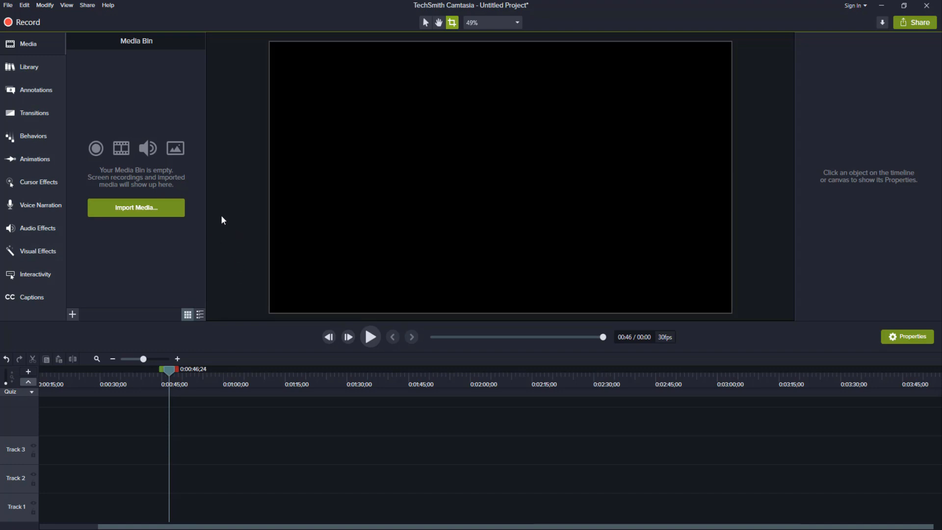
Step: Import the How to post article FINAL video from the Blogging BLueprint folder into the media bin
left_click(143, 210)
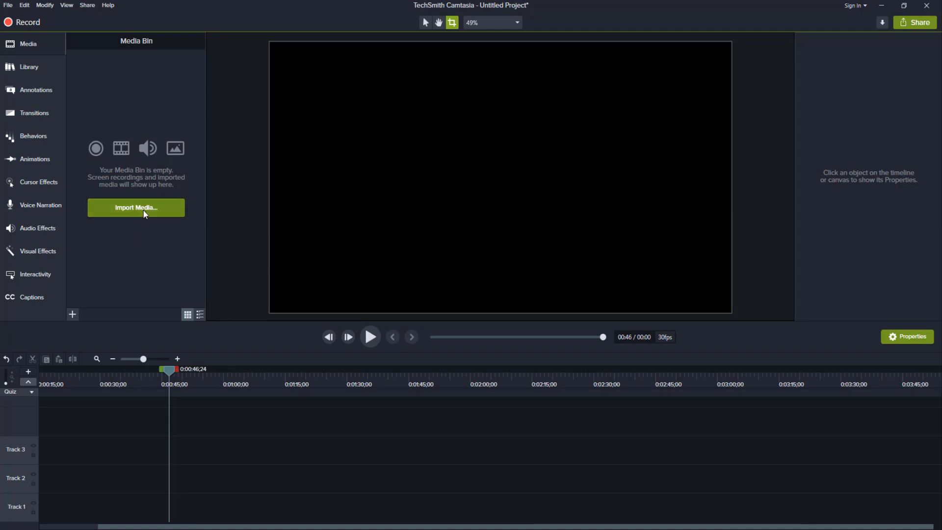
scroll(216, 168, "down", 1)
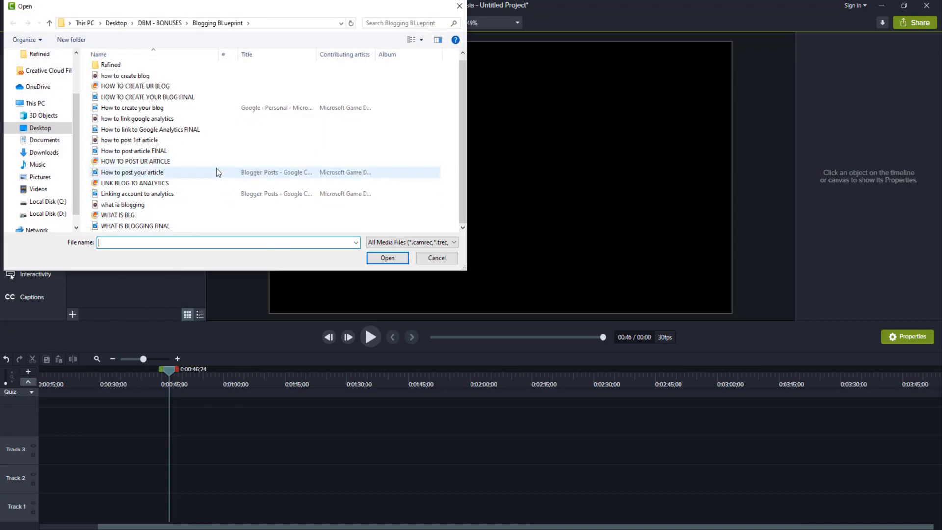
left_click(166, 151)
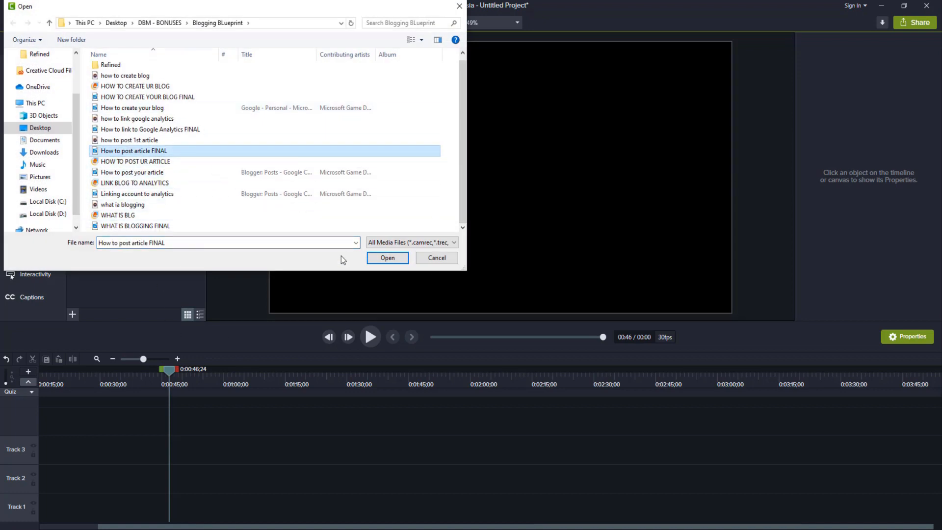
left_click(386, 258)
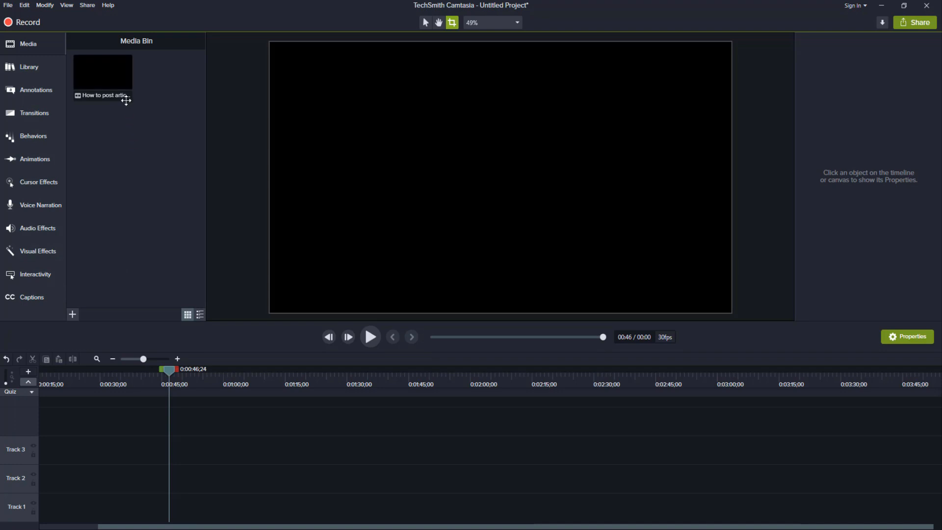
Step: Place the How to post article FINAL clip on Track 3 and move the playhead to about 0:01:00;08
left_click_drag(107, 82, 187, 452)
left_click(292, 492)
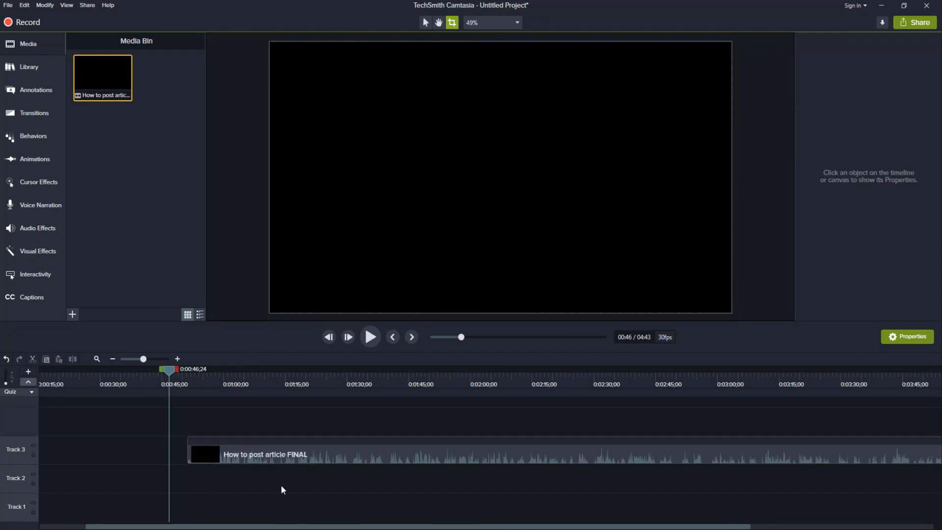
left_click_drag(167, 370, 203, 372)
left_click(224, 388)
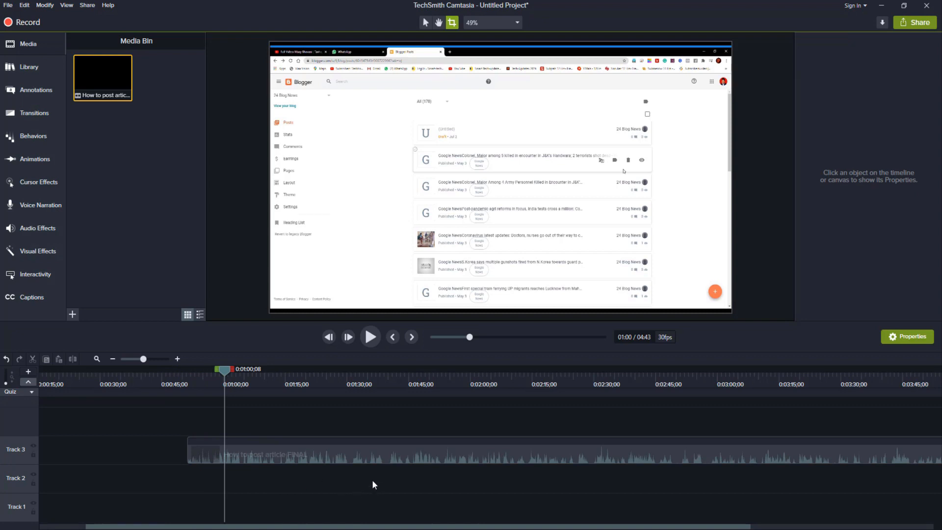
Step: Separate the audio and video of the Track 3 clip and move the audio to Track 2
left_click(355, 455)
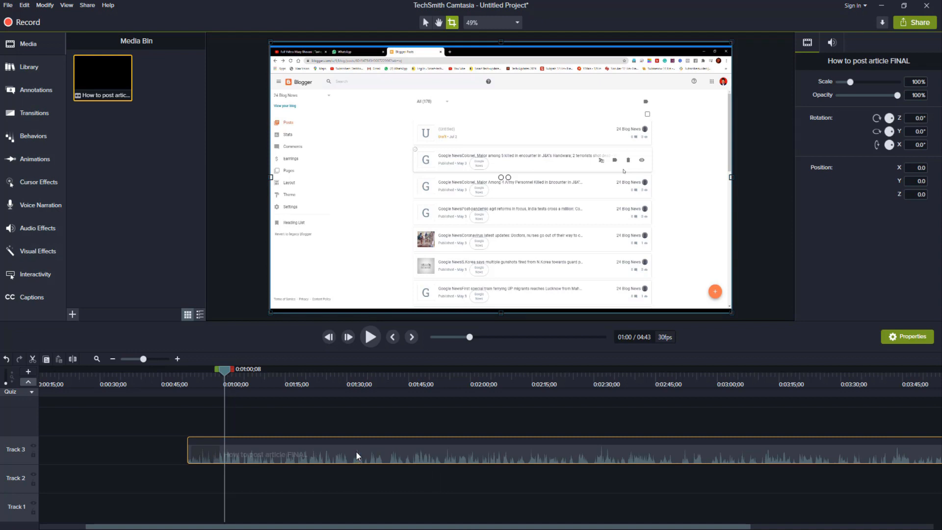
right_click(356, 451)
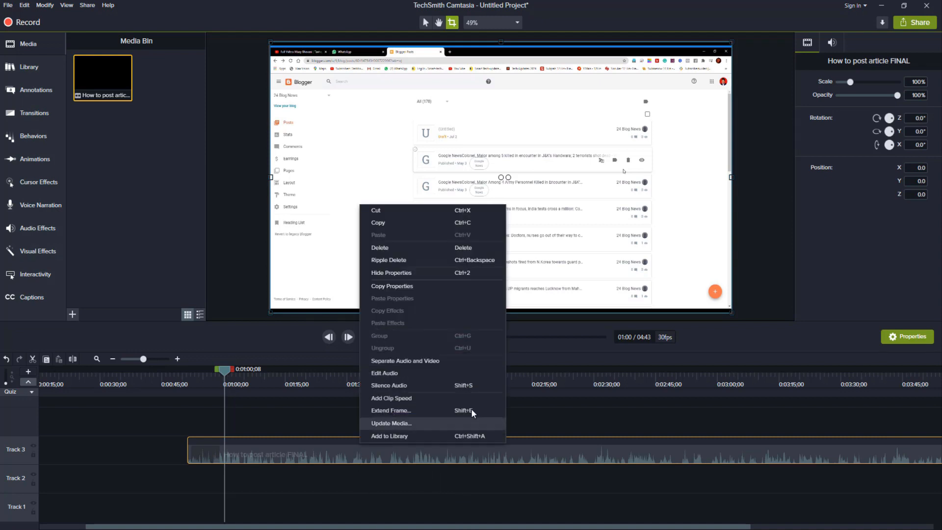
left_click(447, 367)
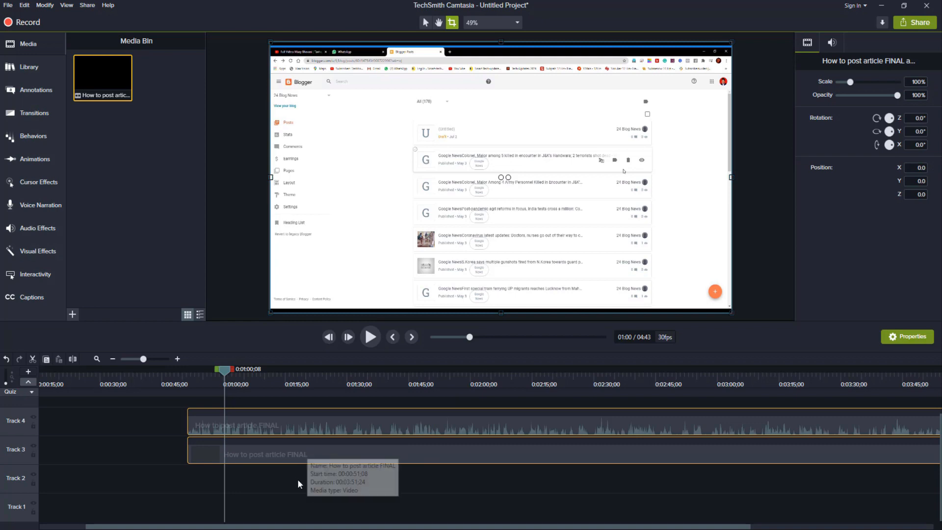
left_click(296, 462)
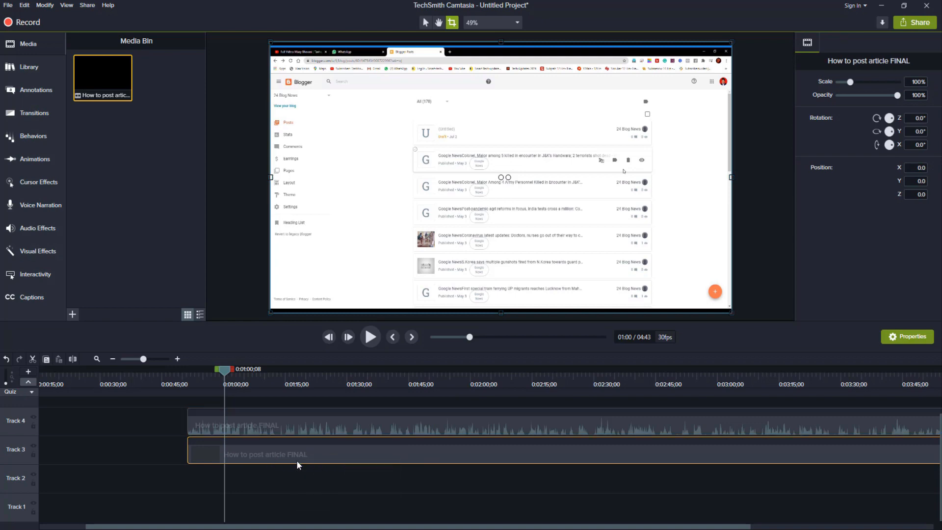
left_click(316, 428)
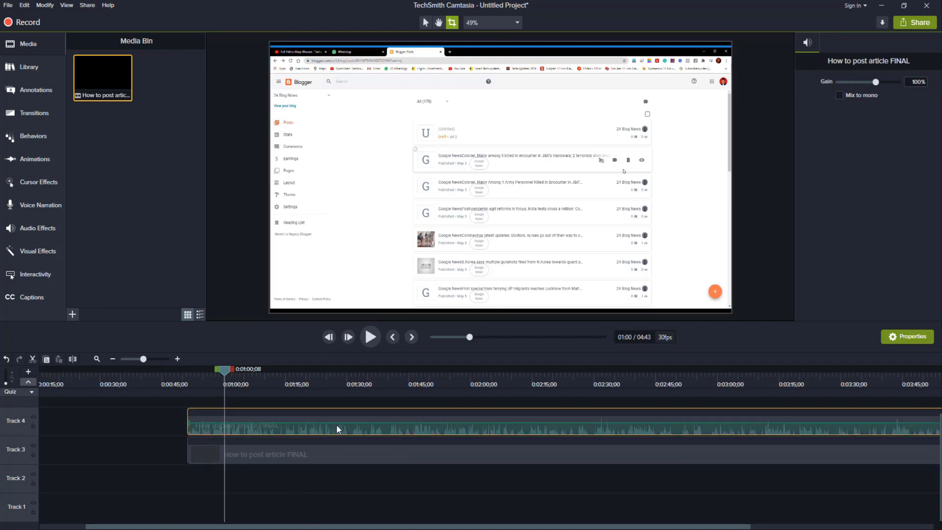
left_click_drag(337, 423, 330, 488)
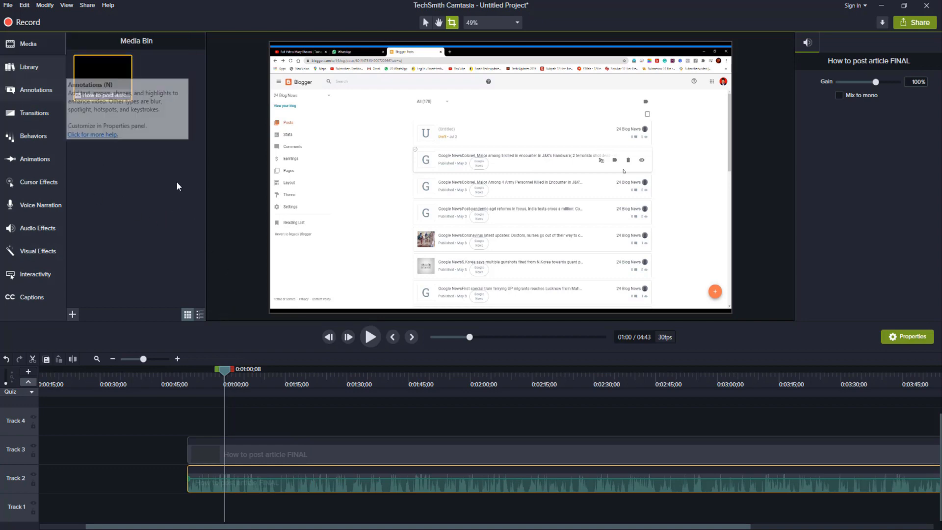
Step: Select the video on the canvas and try the selection and pan tools before returning to the Crop tool
left_click(427, 23)
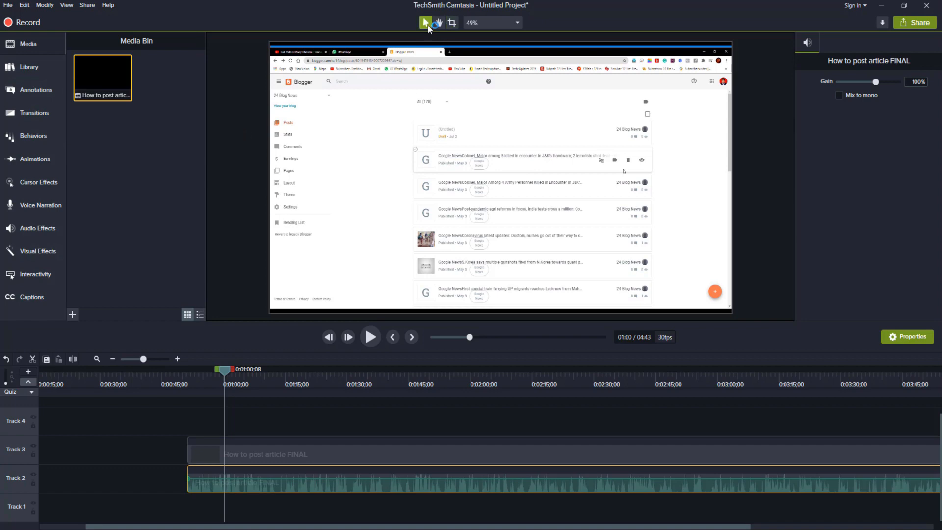
left_click(457, 124)
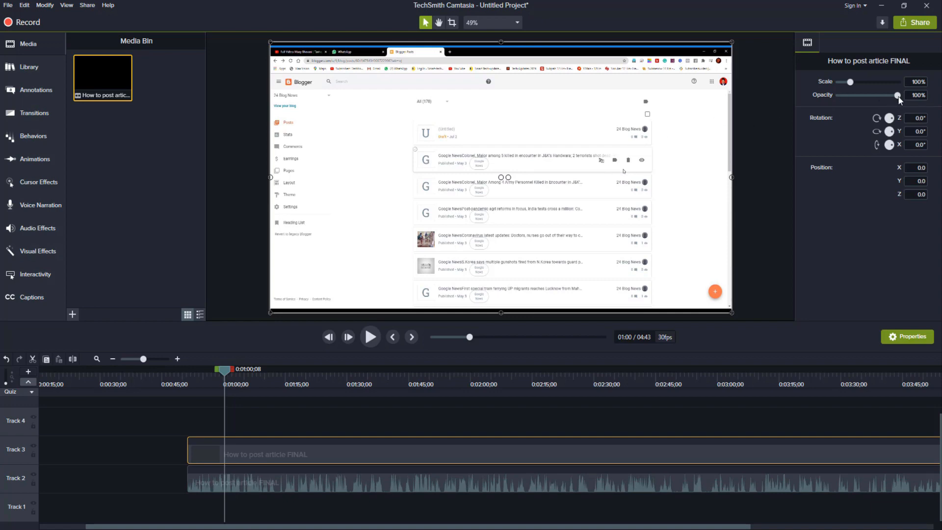
mouse_move(896, 95)
left_mouse_down()
mouse_move(859, 98)
mouse_move(905, 98)
left_mouse_up()
left_click(437, 23)
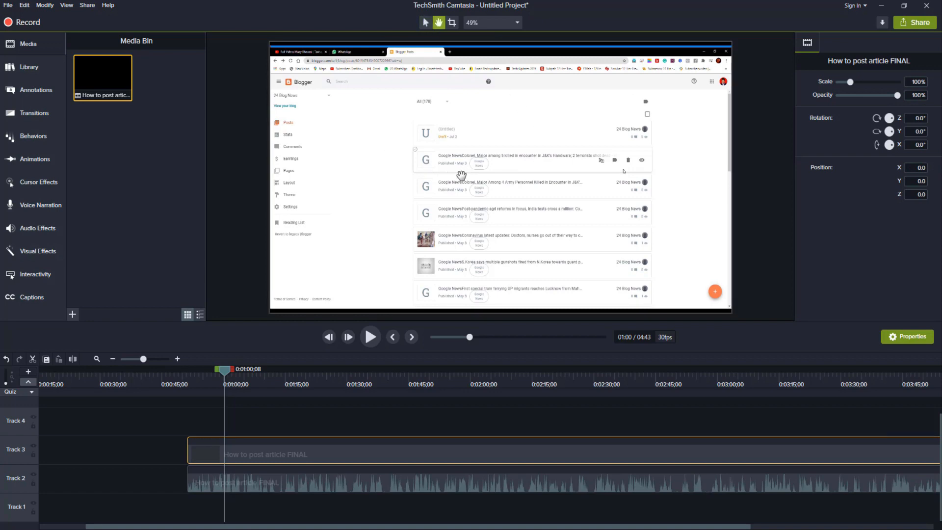
left_click(452, 25)
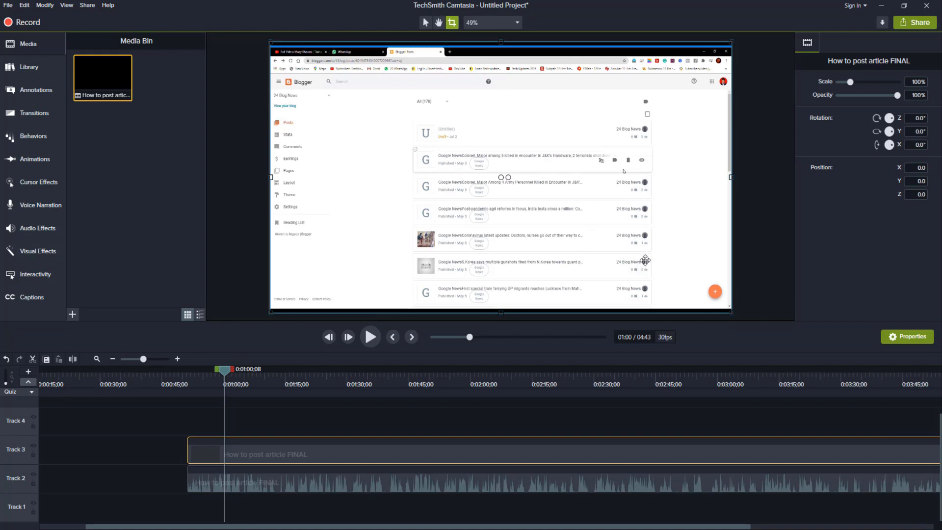
Step: Review the canvas dimension presets in the project settings and leave them without applying changes
left_click(501, 25)
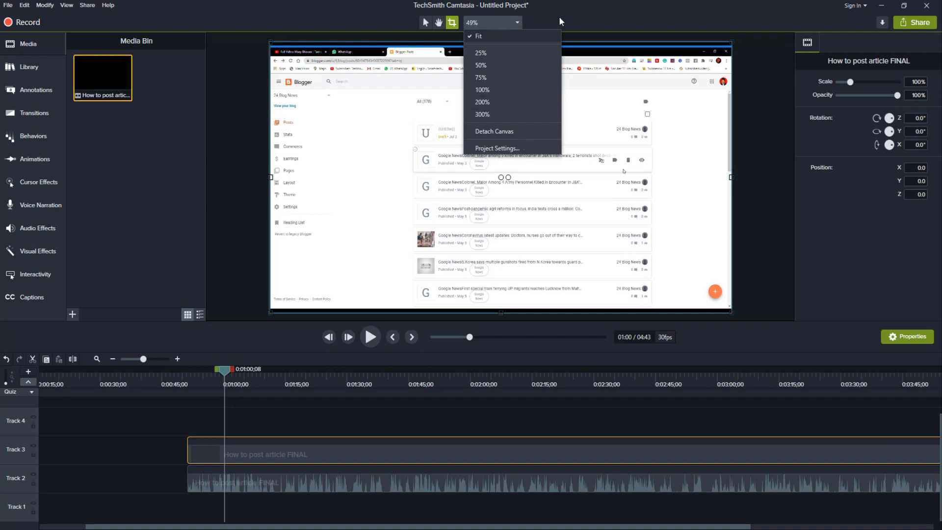
left_click(533, 147)
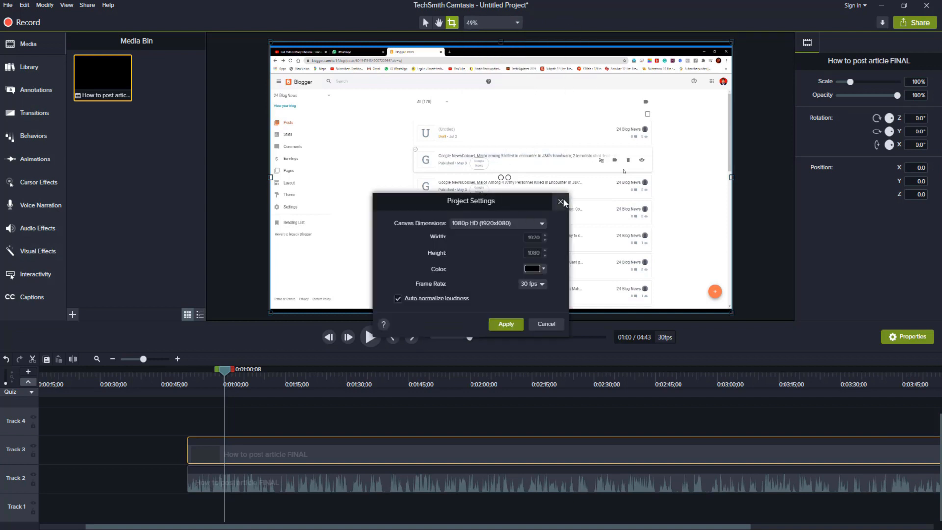
left_click(541, 224)
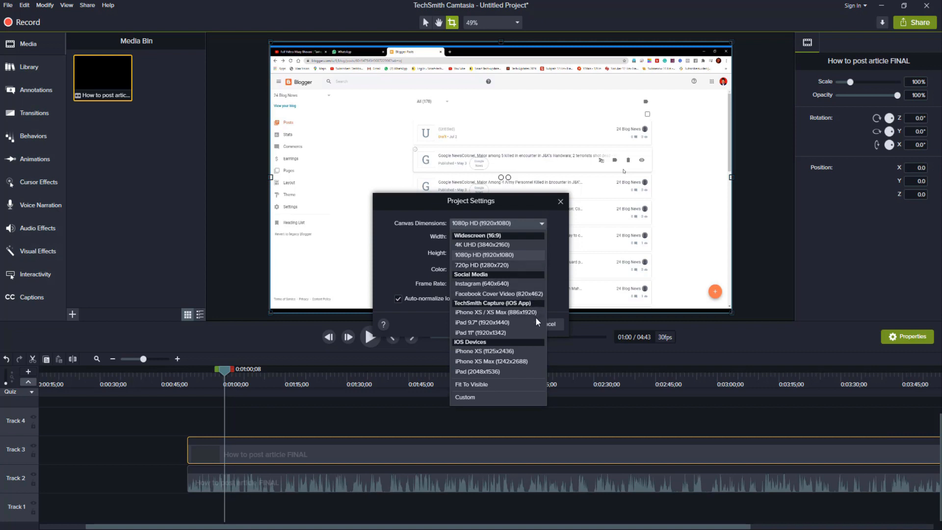
left_click(551, 254)
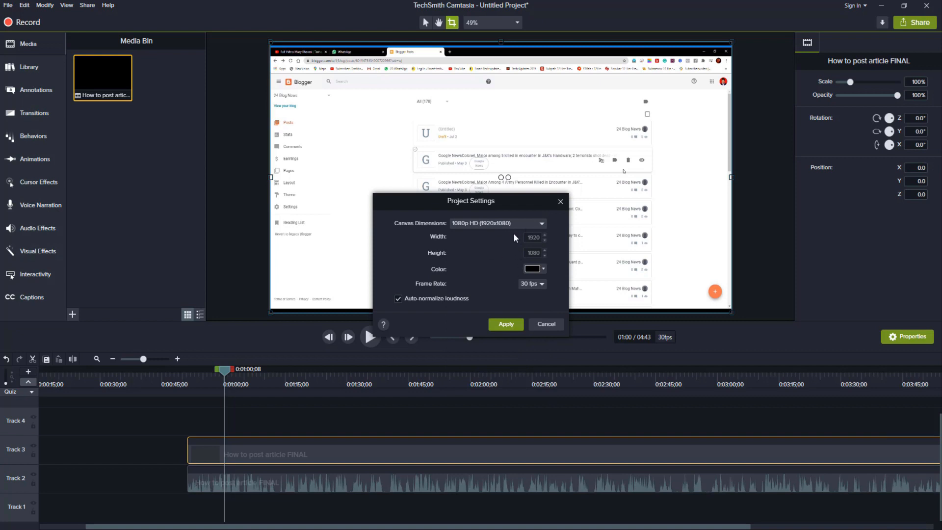
left_click(539, 323)
left_click(534, 324)
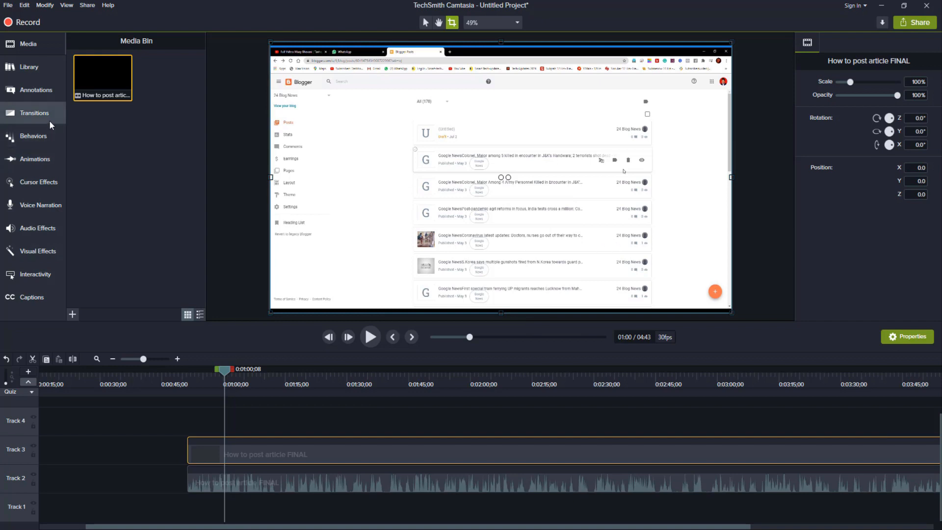
Step: Examine the Buildings icons in the Icons collection of the Camtasia 2019 library
left_click(36, 64)
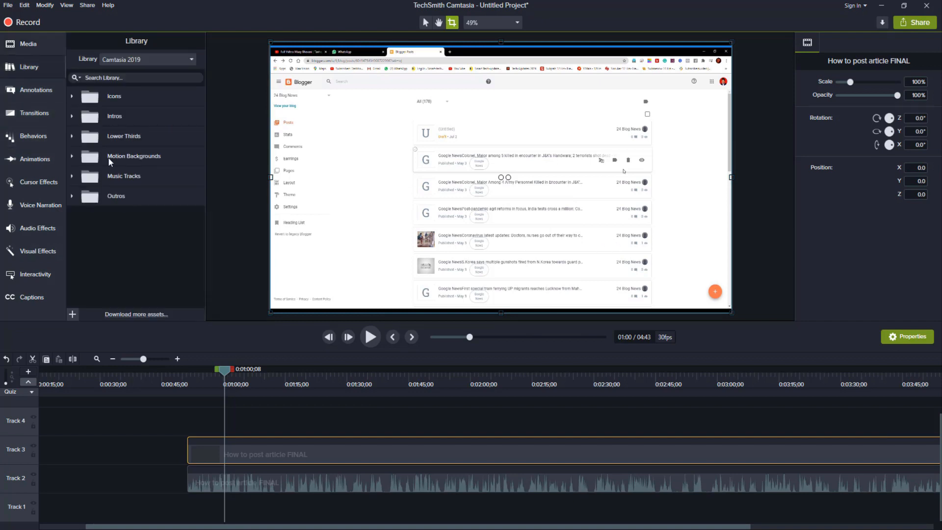
left_click(73, 98)
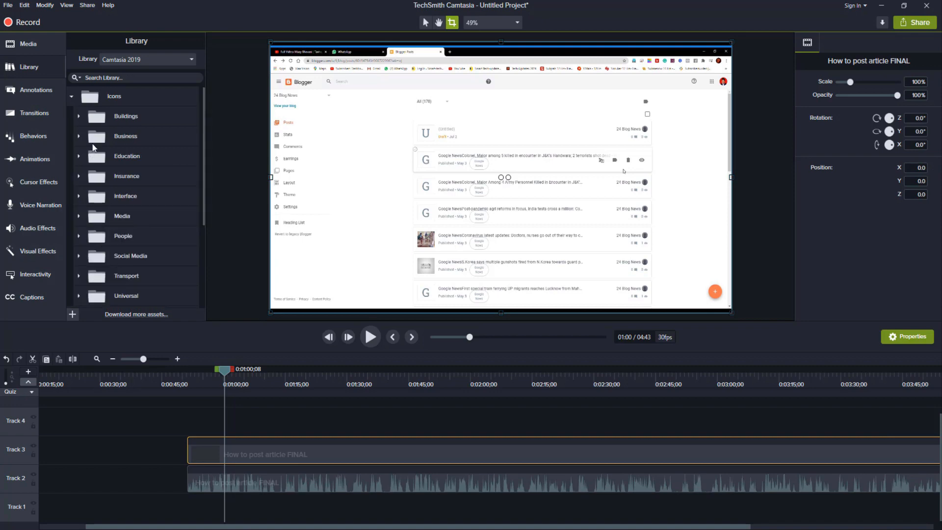
left_click(80, 119)
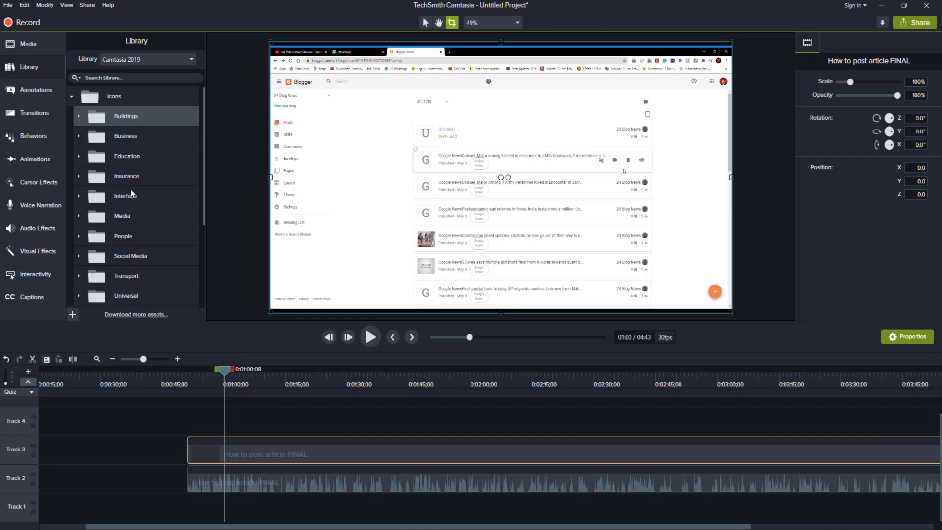
left_click(78, 115)
scroll(128, 192, "down", 5)
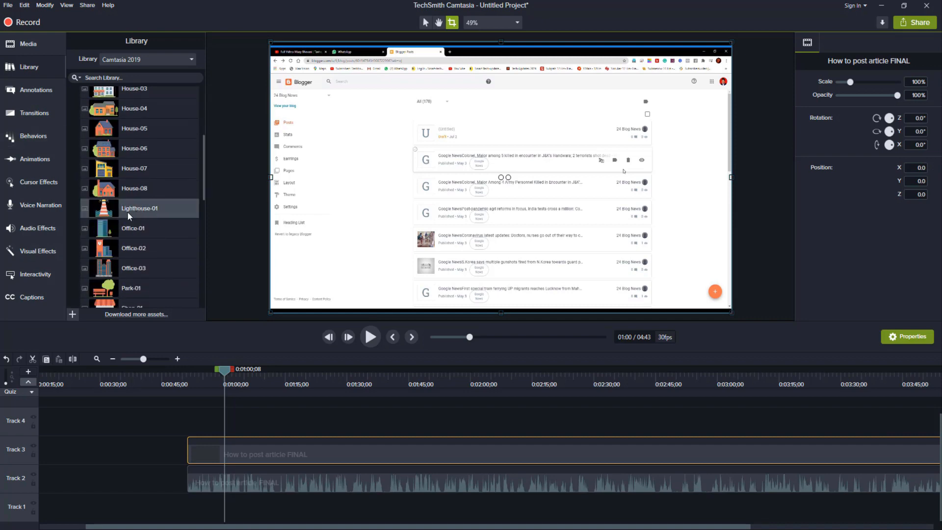
scroll(131, 208, "down", 4)
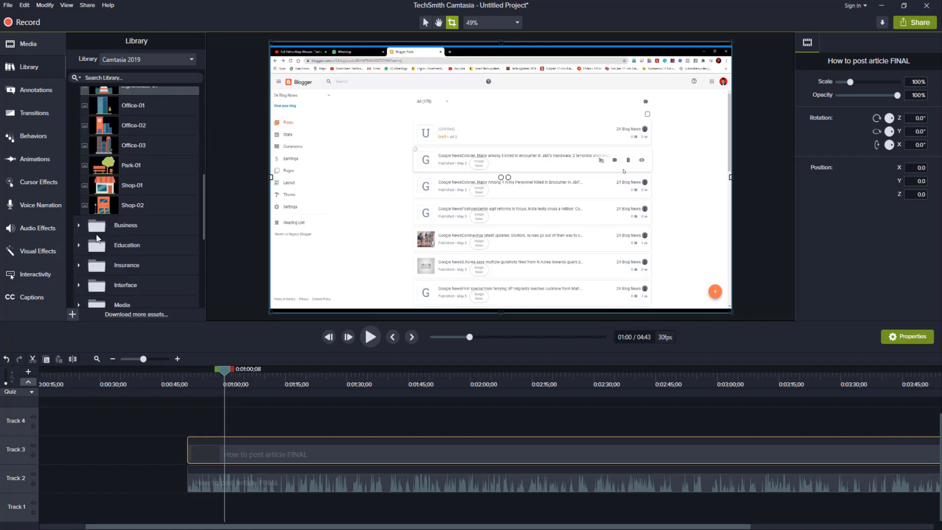
scroll(140, 182, "up", 12)
scroll(140, 182, "down", 10)
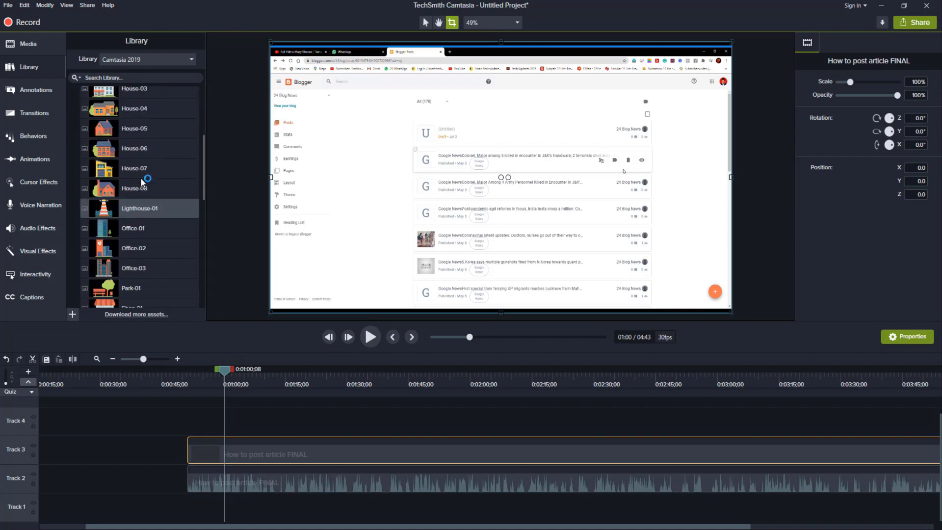
scroll(140, 177, "down", 3)
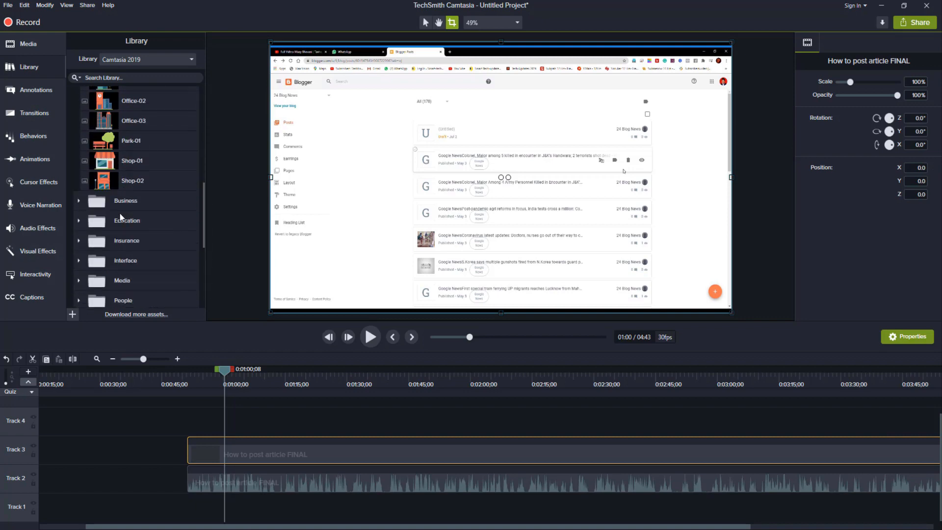
Step: Add the Chart-01 icon from the library's Business icons over the video at about X -265, Y -53
left_click(78, 201)
scroll(147, 236, "down", 3)
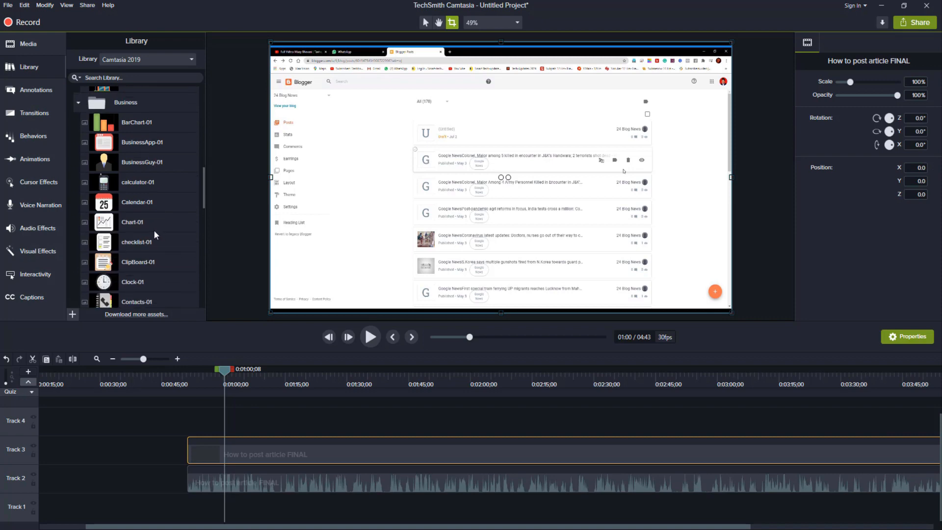
left_click(140, 203)
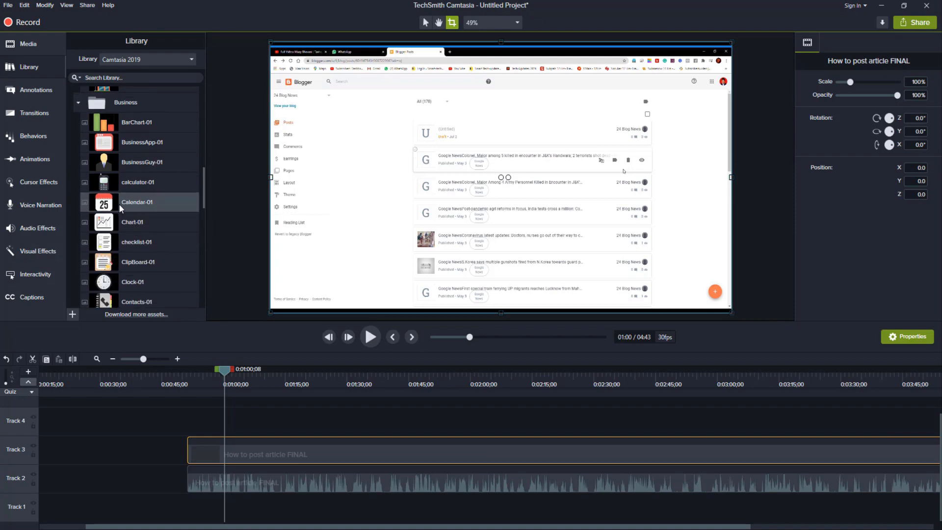
left_click(147, 226)
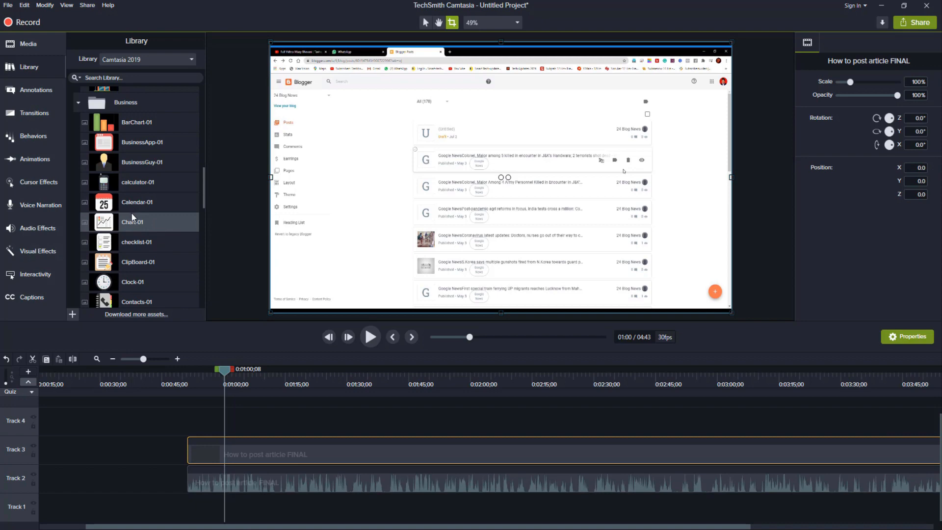
left_click_drag(126, 222, 439, 192)
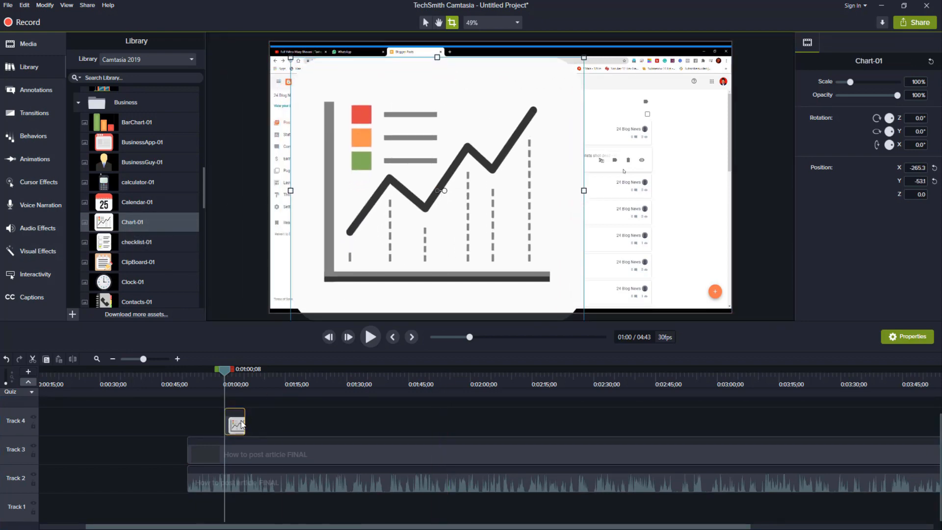
Step: With the playhead at about 0:01:02;12, crop the Chart-01 icon's upper part and move the icon to about X -167, Y -8
left_click_drag(228, 370, 233, 371)
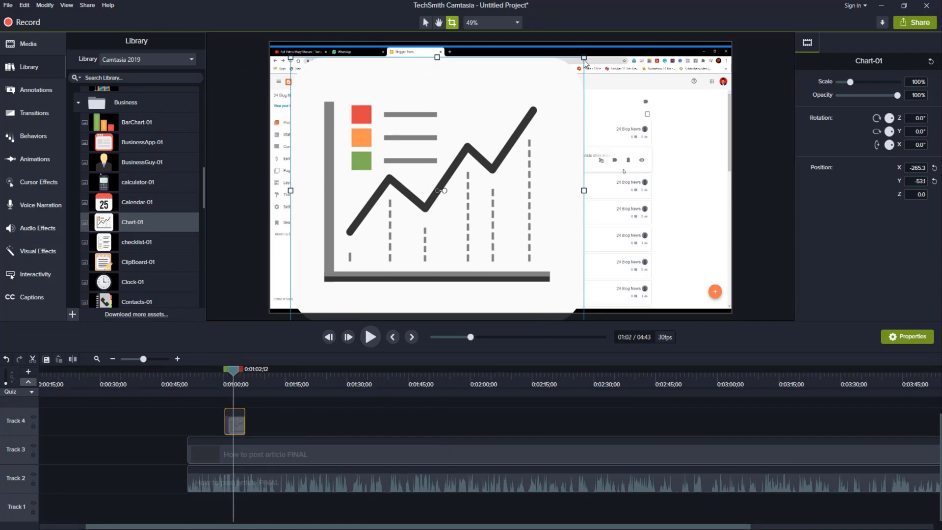
left_click_drag(584, 57, 387, 217)
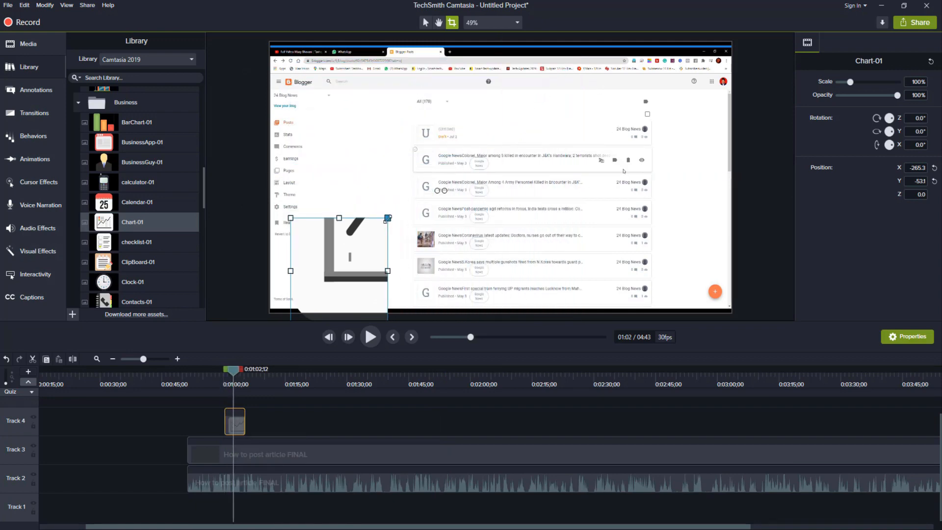
left_click_drag(344, 274, 396, 202)
left_click_drag(439, 145, 624, 46)
left_click_drag(558, 135, 532, 195)
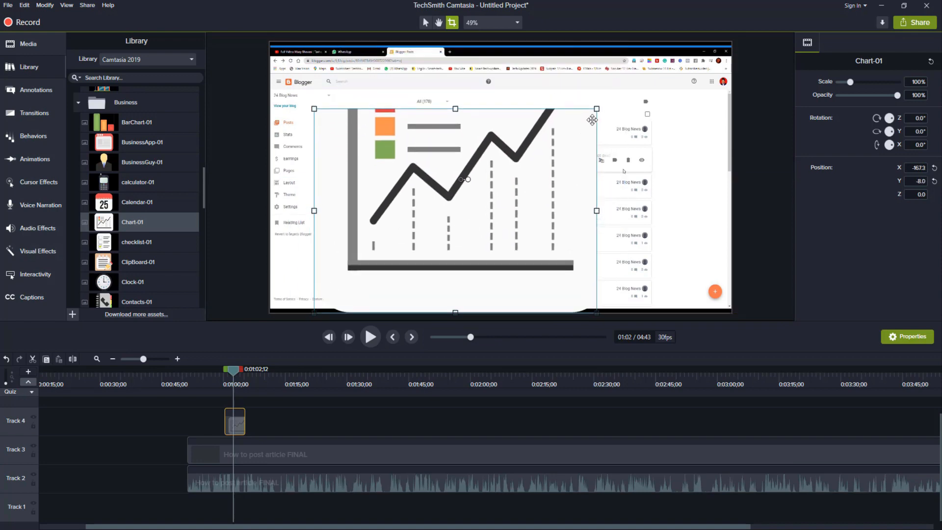
Step: Extend the Chart-01 icon's crop upward to restore its cropped upper part
left_click(599, 110)
left_click(561, 143)
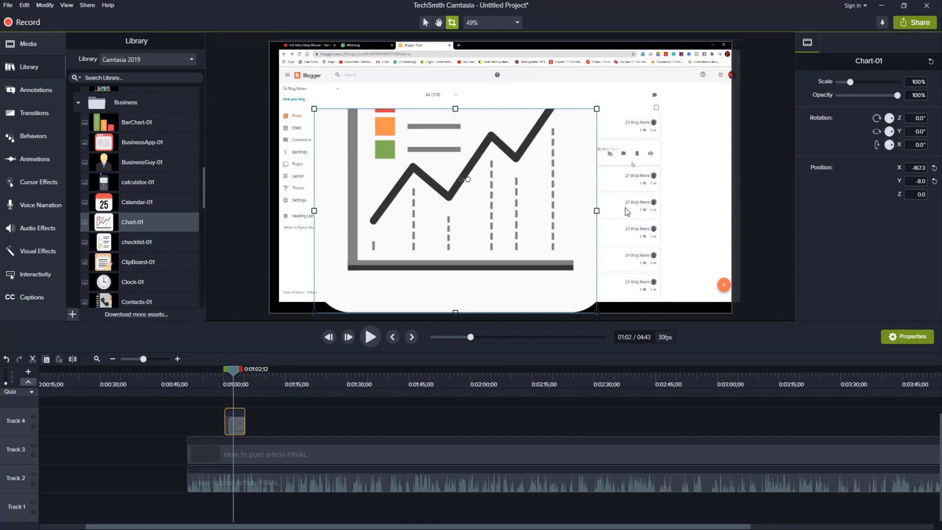
left_click_drag(596, 108, 616, 55)
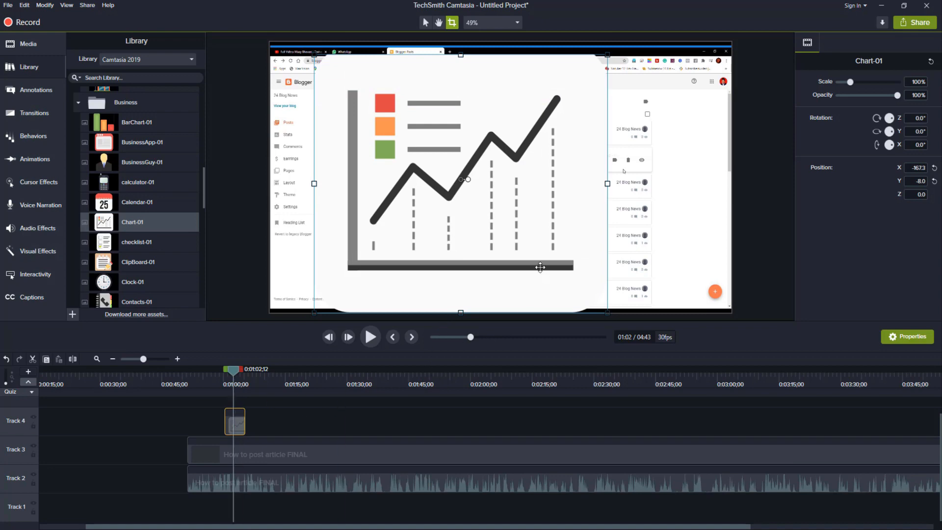
Step: Scale the Chart-01 icon to 33.5% and move it to about X -531, Y -265
left_click_drag(853, 86, 842, 84)
left_click_drag(497, 194, 420, 283)
left_click(433, 273)
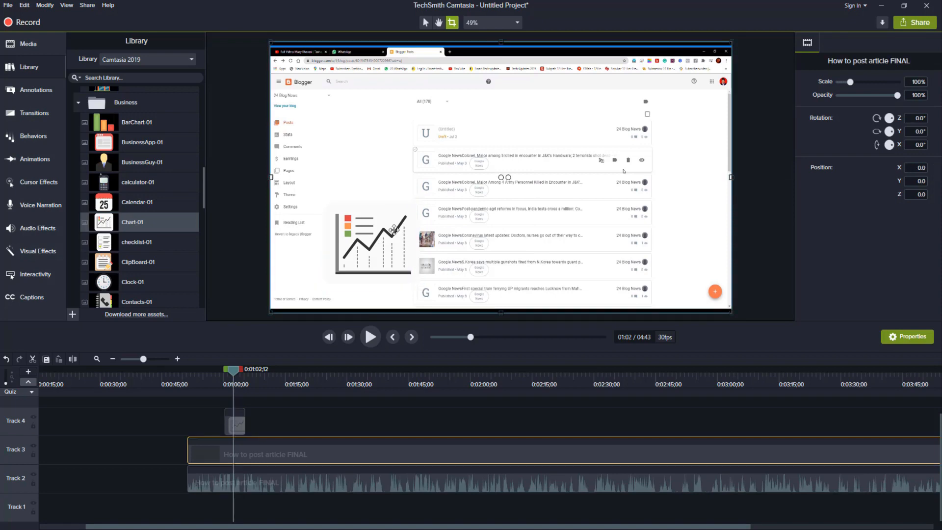
left_click(394, 230)
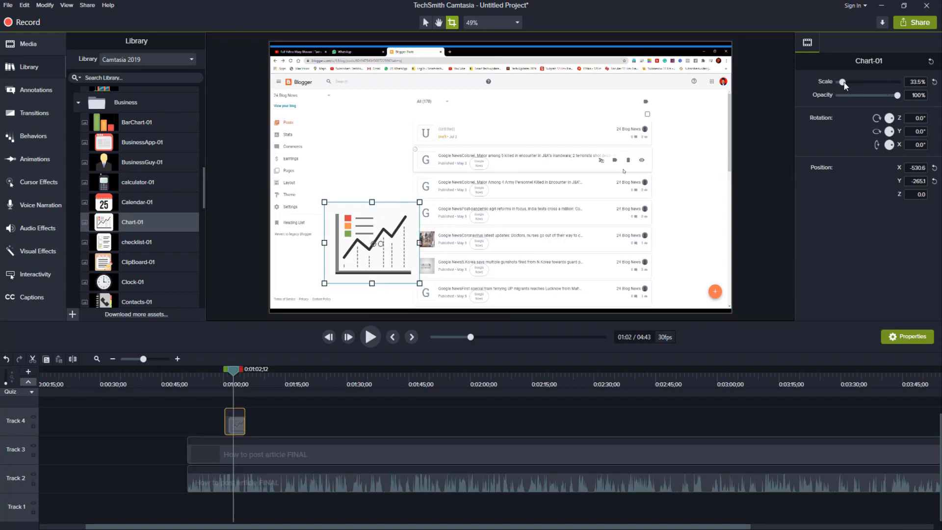
Step: Resize the Chart-01 icon to 25.7% scale and shift it to about X -559, Y -276
left_click_drag(845, 81, 844, 81)
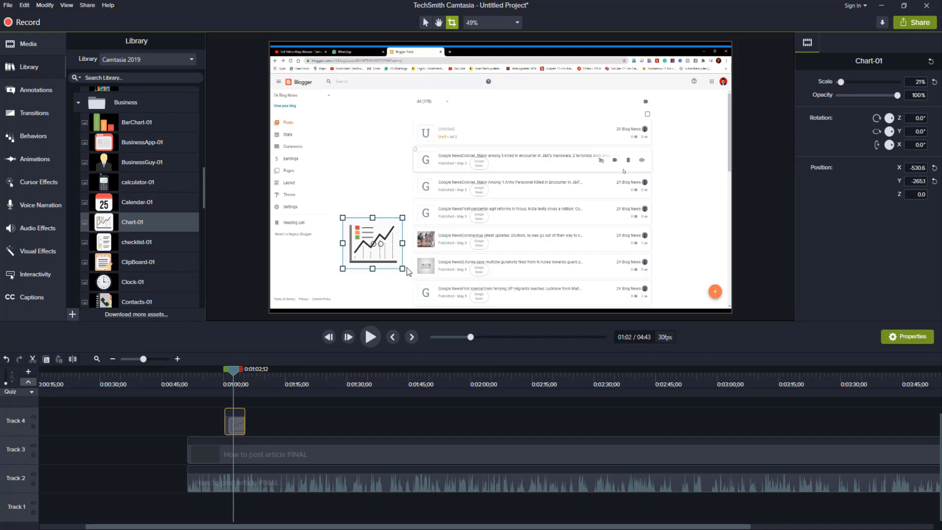
left_click_drag(402, 268, 393, 263)
left_click(423, 18)
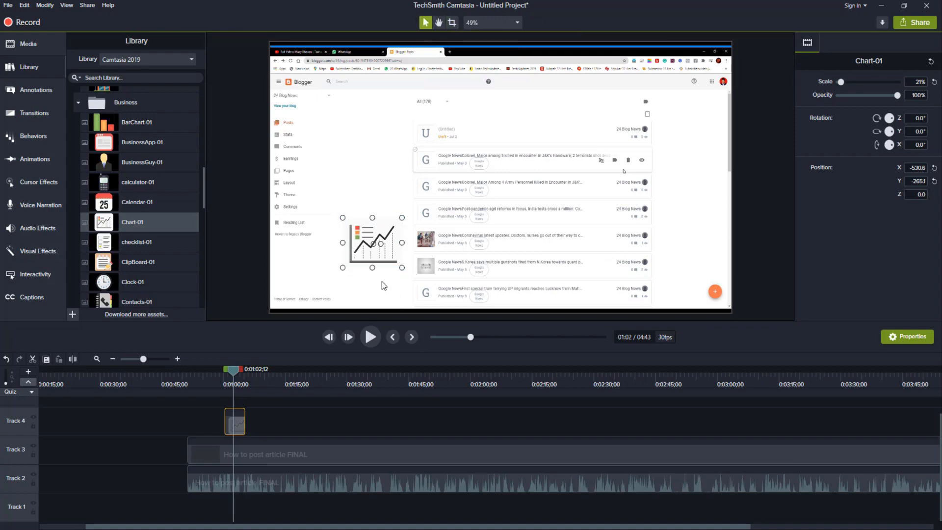
left_click_drag(386, 239, 380, 258)
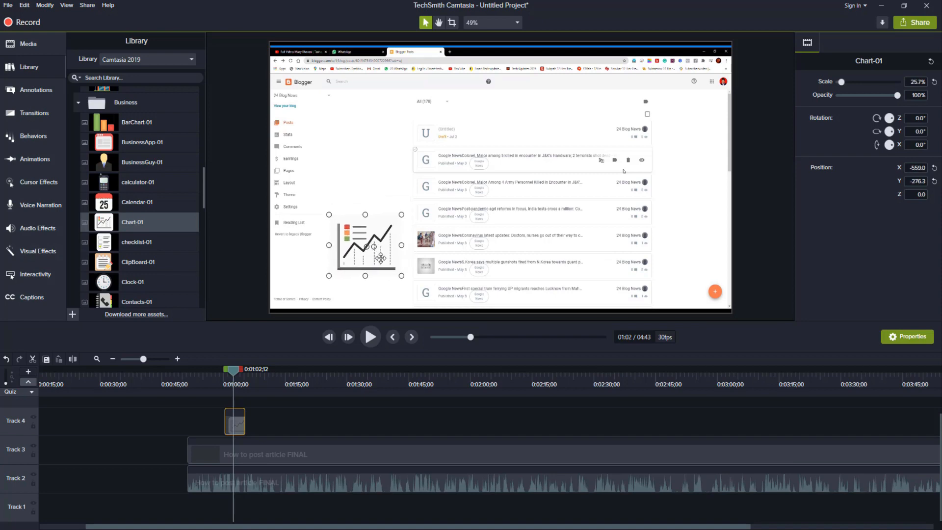
left_click(369, 187)
left_click(390, 252)
Step: Add the Clock-01 icon from the library's Business icons over the video at 40.7% scale, about X -99, Y -102
left_click(141, 243)
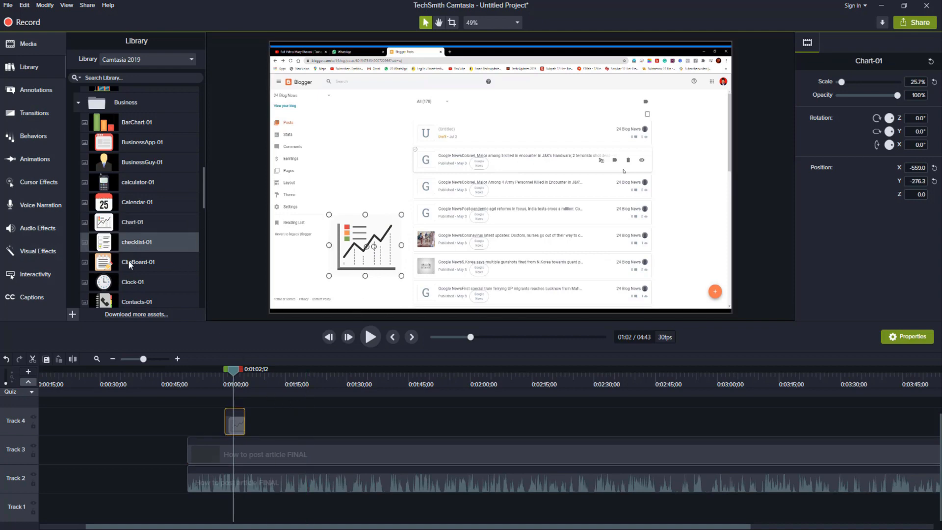
scroll(129, 231, "down", 1)
left_click_drag(120, 234, 467, 190)
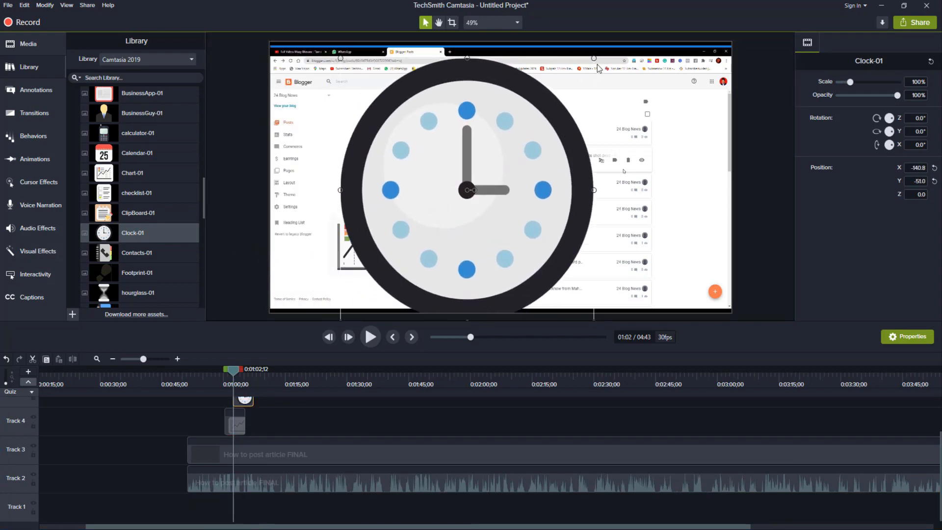
left_click_drag(594, 58, 446, 256)
left_click_drag(403, 322, 404, 318)
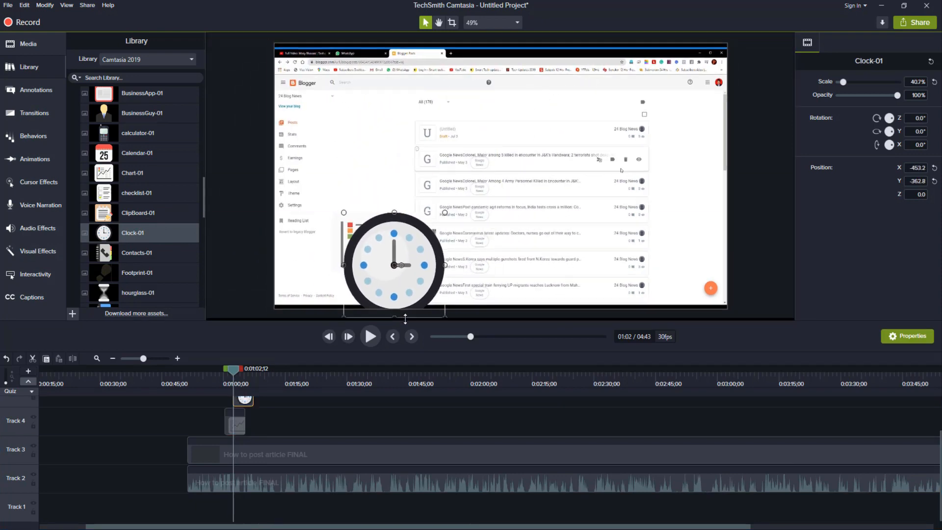
left_click_drag(410, 282, 494, 218)
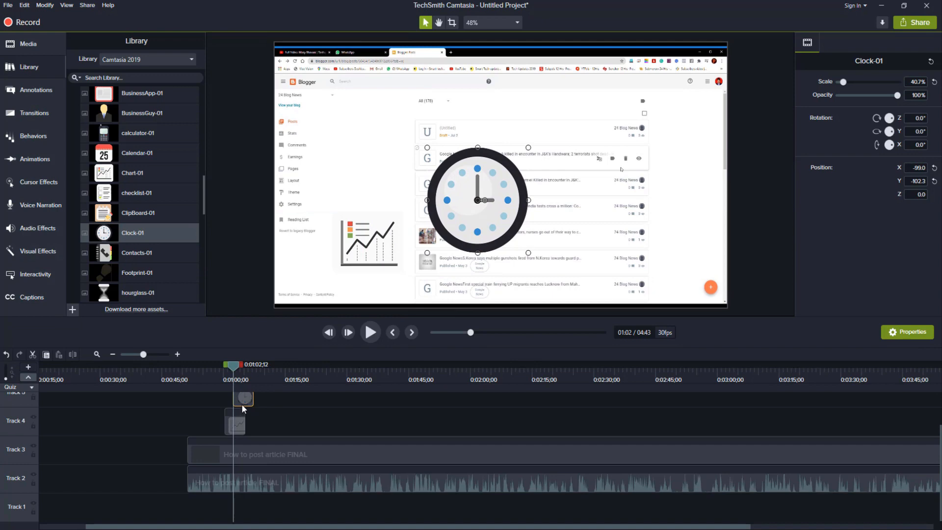
Step: Move the Clock-01 clip to Track 4 shortly after the Chart-01 clip and play the video to 0:01:10;04
scroll(241, 404, "up", 1)
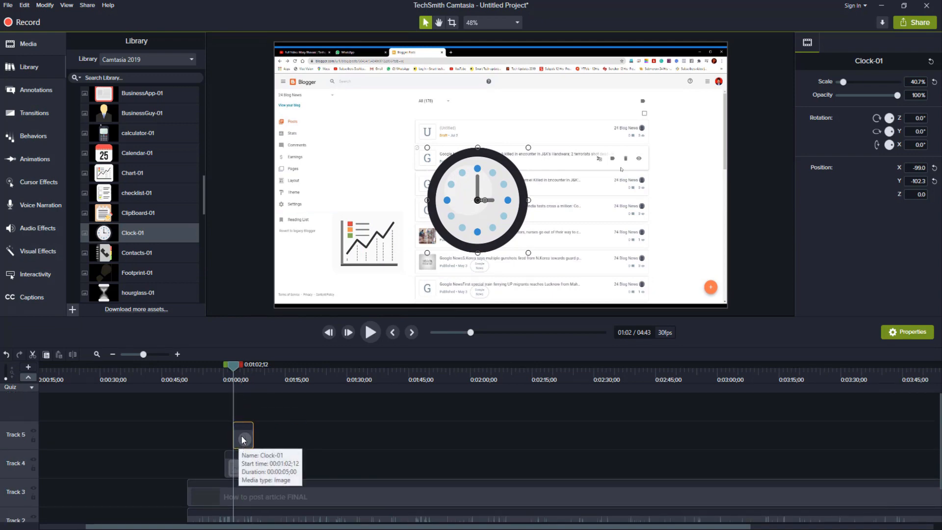
left_click_drag(242, 439, 265, 445)
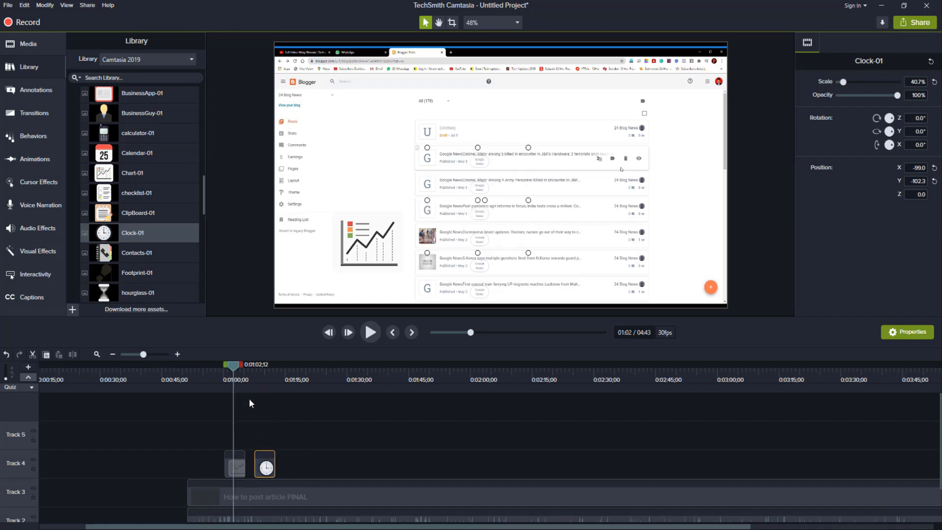
key("space")
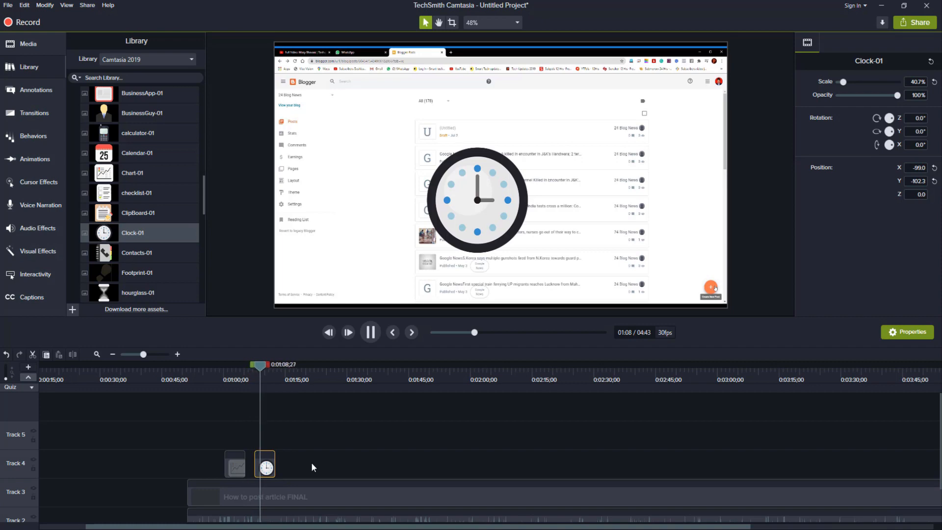
key("space")
Step: Delete the Clock-01 and Chart-01 clips from Track 4
scroll(149, 214, "down", 10)
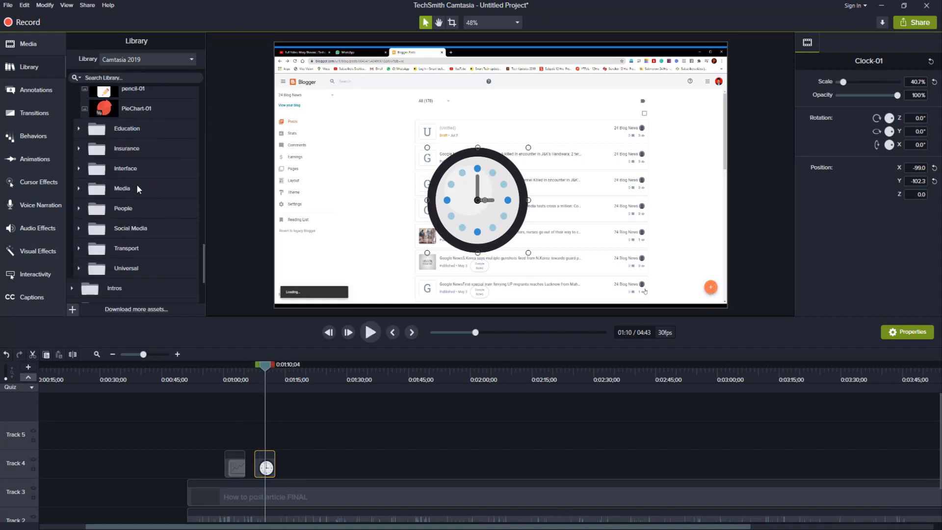
scroll(166, 263, "down", 1)
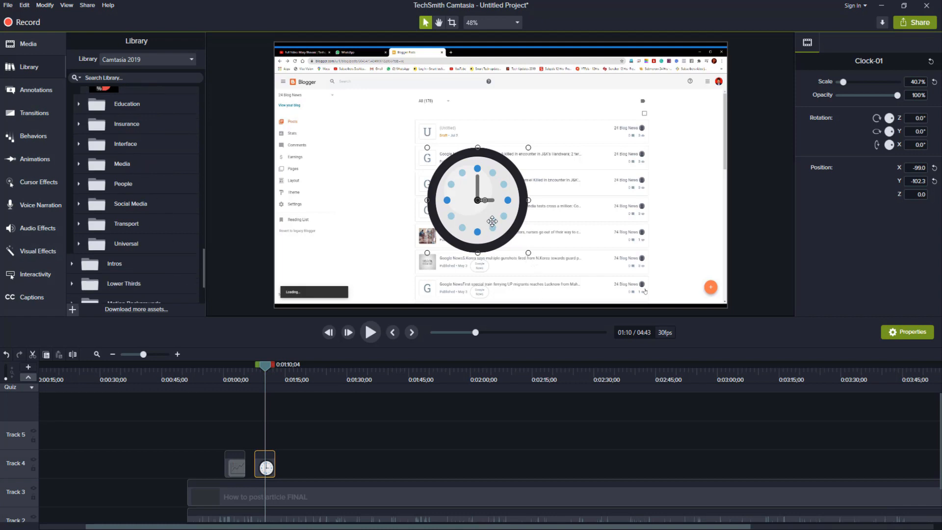
key("Delete")
left_click(240, 454)
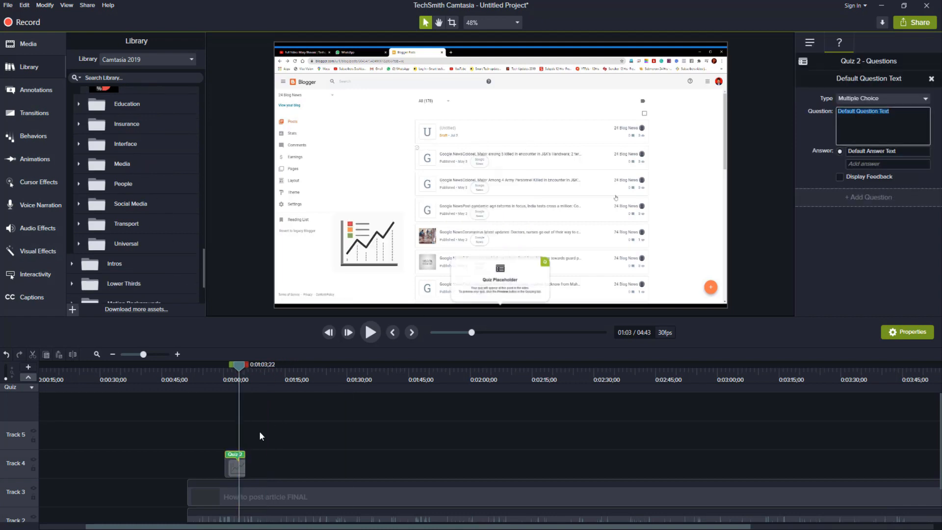
left_click(242, 470)
key("Delete")
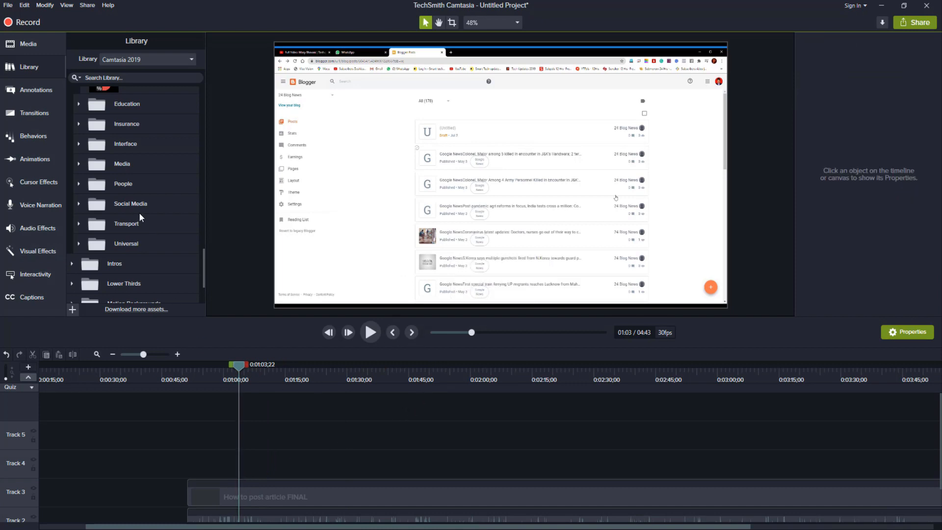
Step: Look through the annotation categories, including Arrows & Lines, Shapes, Blur & Highlight and Sketch Motion
left_click(60, 88)
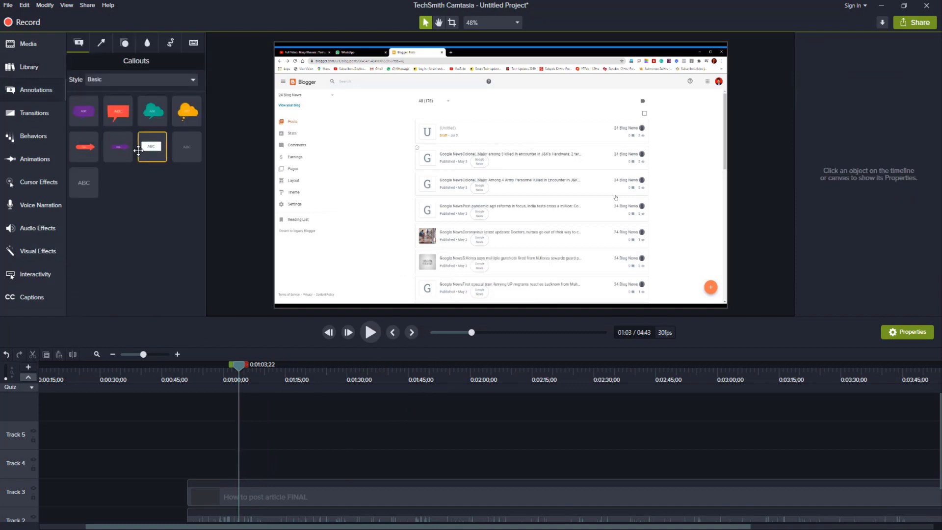
left_click(105, 45)
left_click(126, 44)
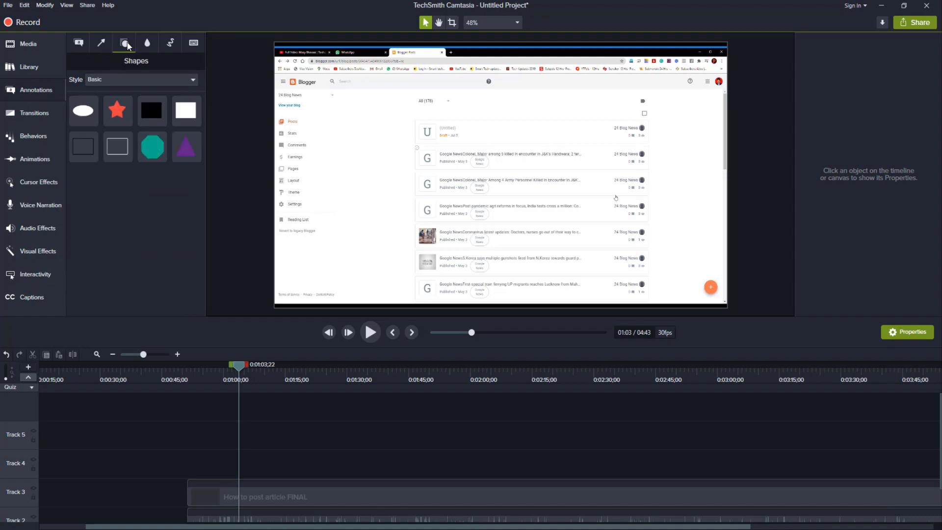
left_click(154, 43)
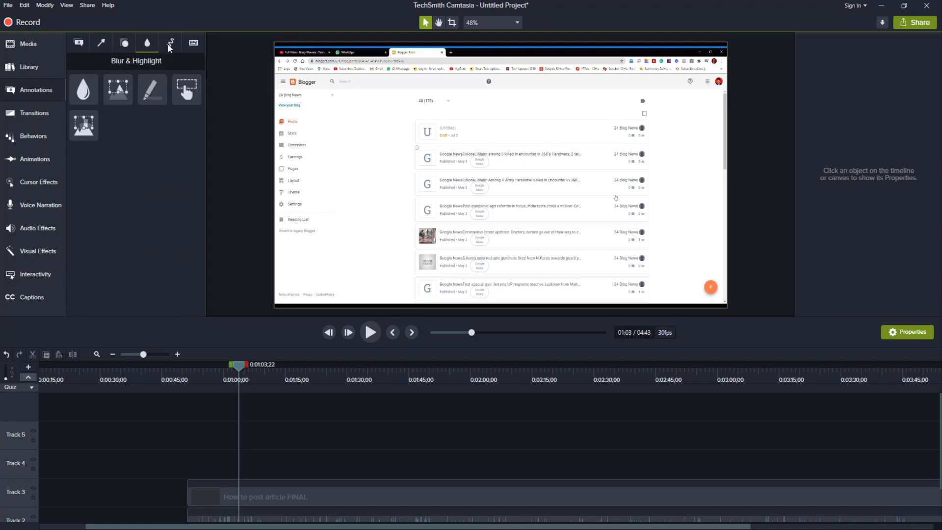
left_click(169, 45)
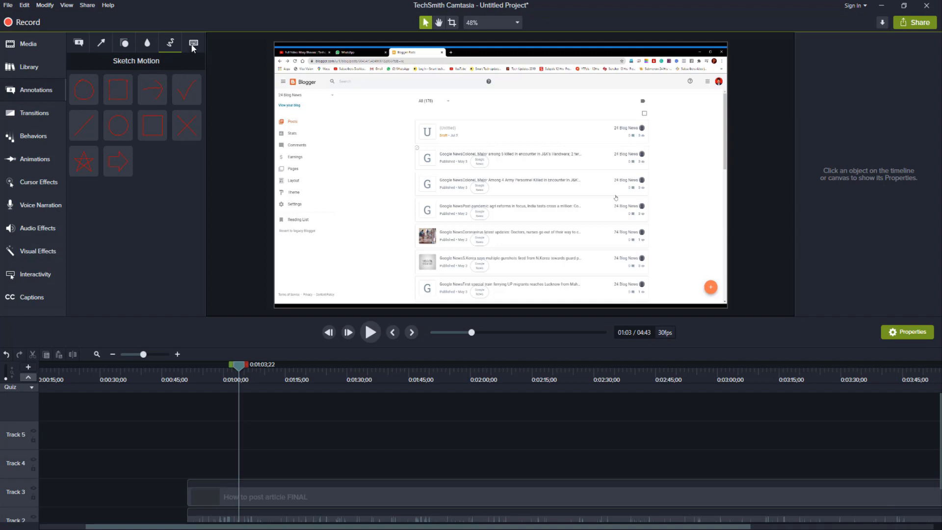
left_click(193, 46)
Step: Add the red speech-bubble callout over the video at 0:01:03;22 and extend its Track 4 clip to about 0:02:00
left_click(82, 48)
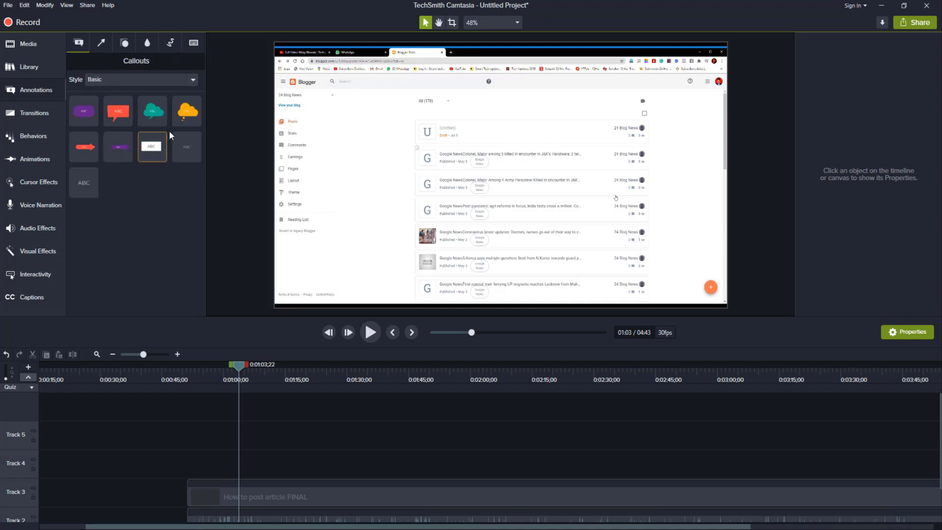
left_click_drag(123, 116, 411, 157)
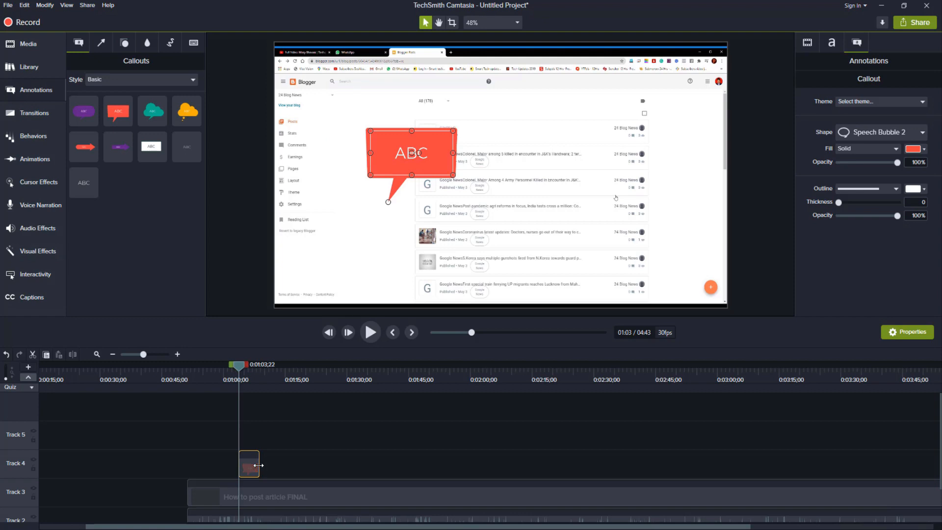
left_click_drag(259, 465, 478, 464)
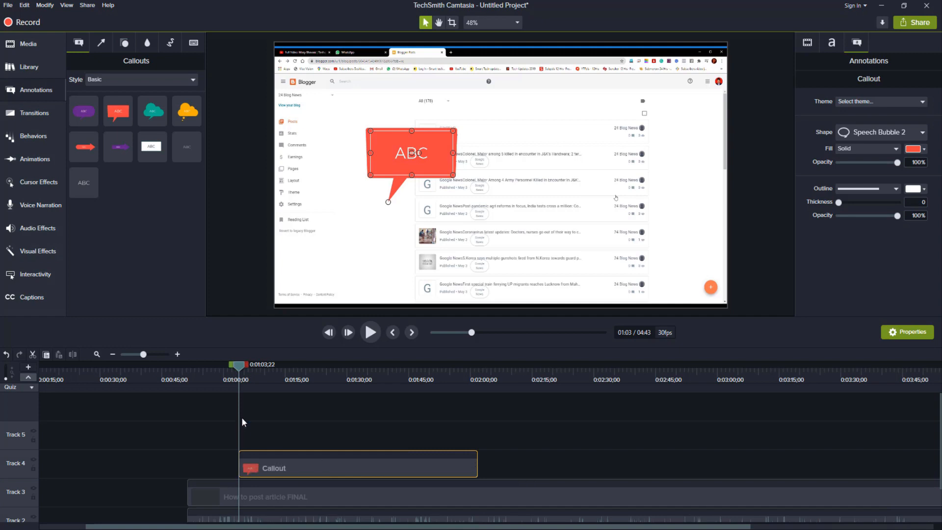
Step: Move the playhead to 0:01:52;11 and insert a new empty track above Track 5
left_click_drag(250, 369, 445, 386)
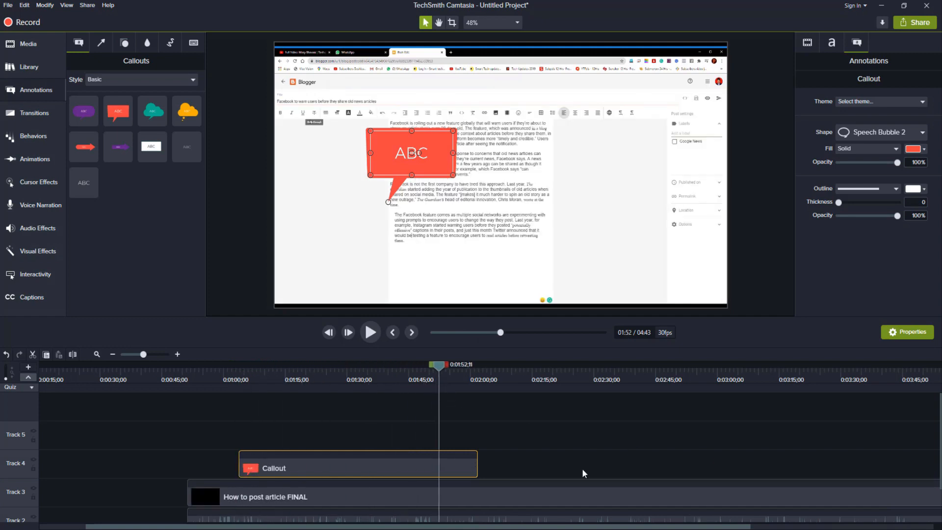
right_click(19, 414)
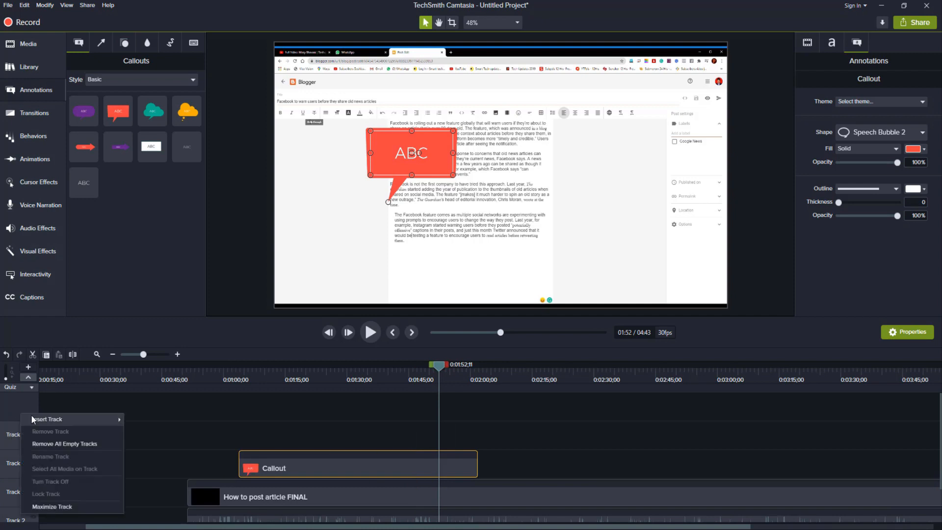
mouse_move(81, 419)
left_click(140, 420)
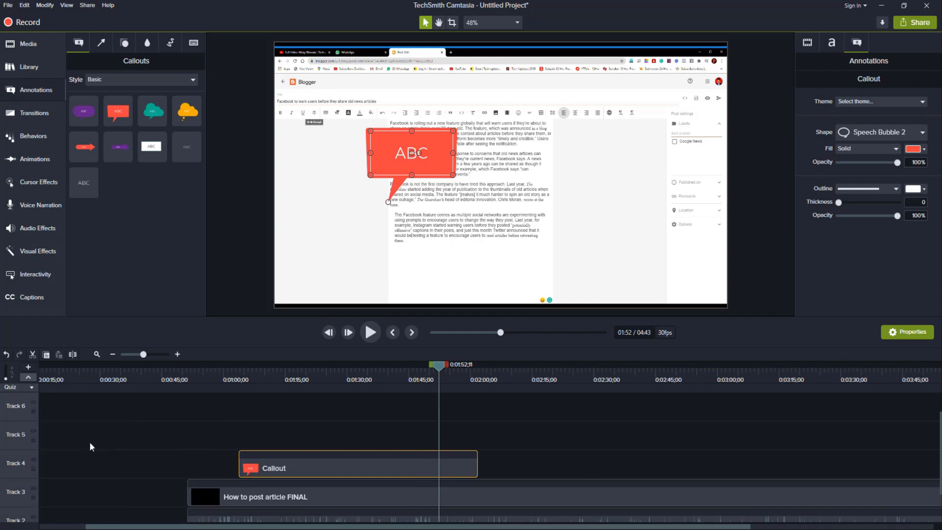
scroll(59, 463, "down", 2)
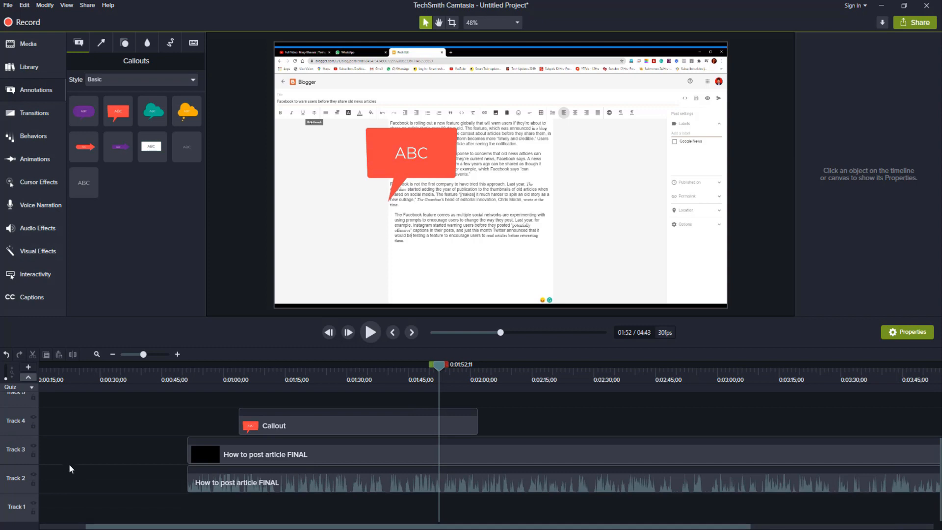
scroll(16, 499, "up", 3)
scroll(76, 443, "down", 1)
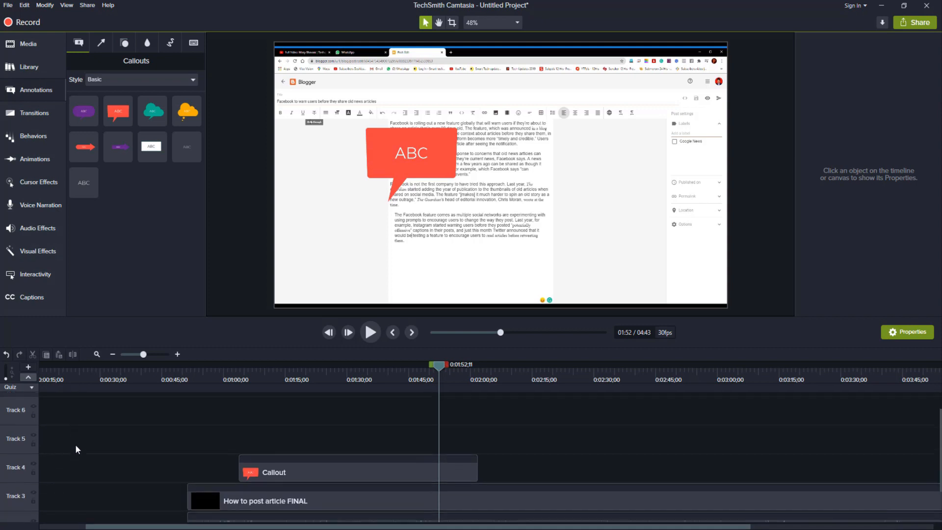
scroll(75, 443, "up", 1)
scroll(243, 442, "down", 1)
Step: Add the green right-pointing arrow below the article text at 0:01:52;11 and lengthen its tail to the left
left_click(105, 48)
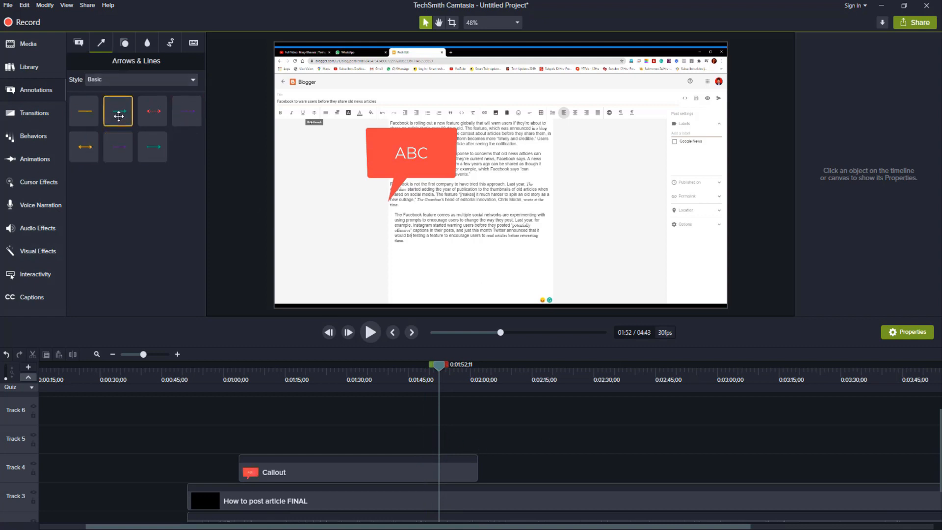
left_click_drag(118, 111, 529, 263)
left_click(466, 209)
left_click_drag(459, 263, 438, 263)
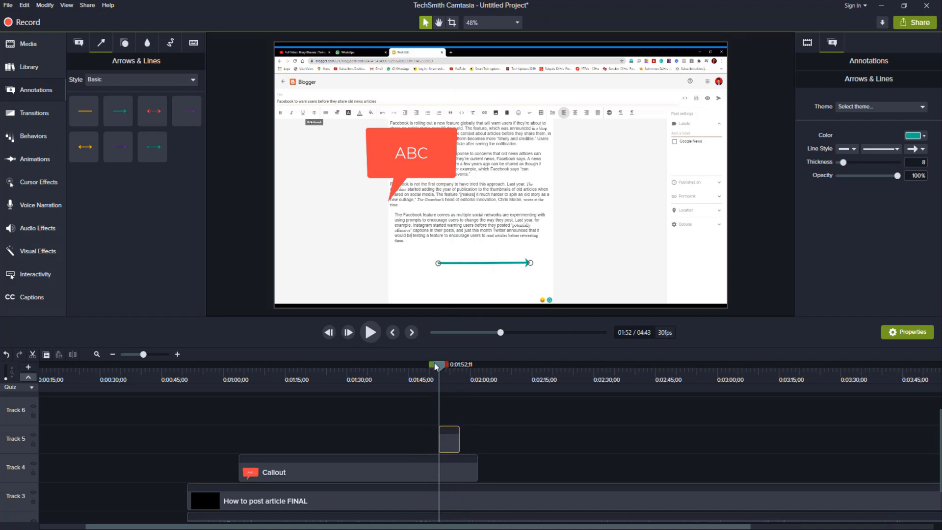
Step: With the playhead at 0:01:54;15, lower the green arrow's opacity to 19% and delete the arrow
left_click_drag(436, 366, 447, 369)
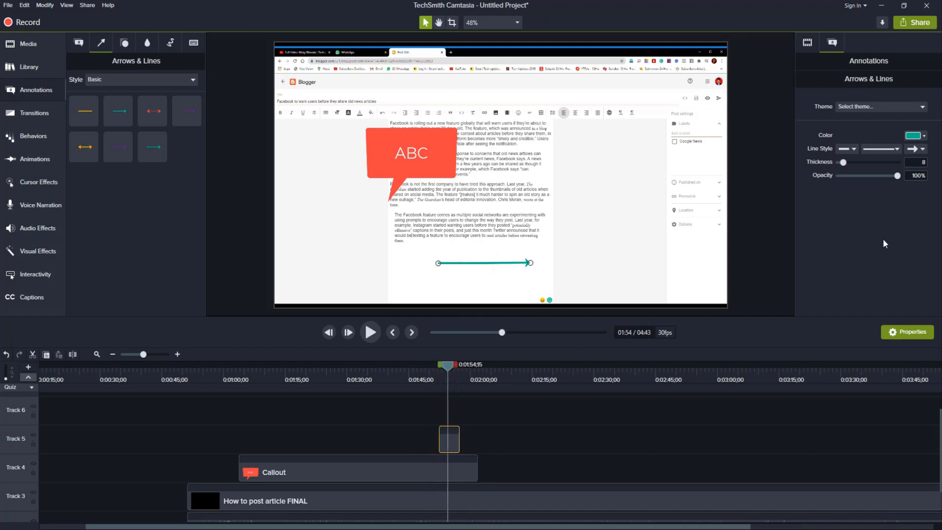
left_click_drag(895, 175, 850, 176)
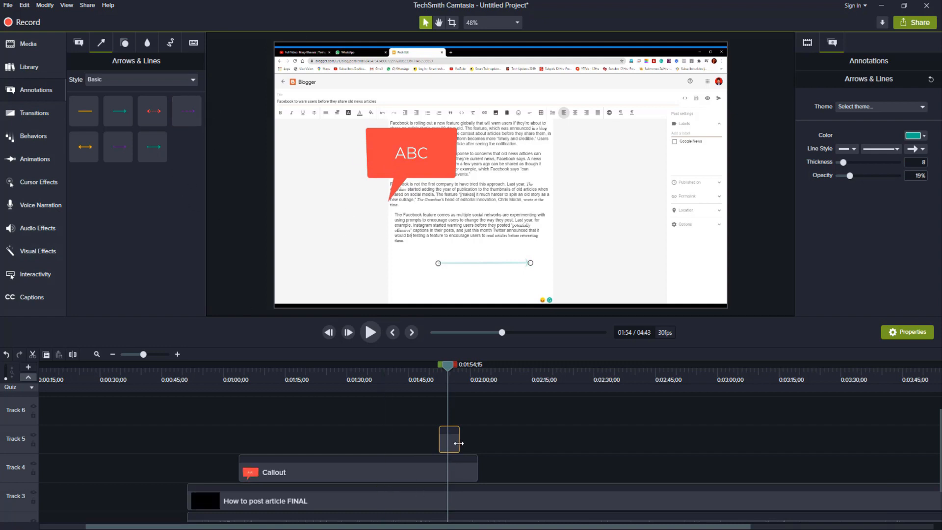
key("Delete")
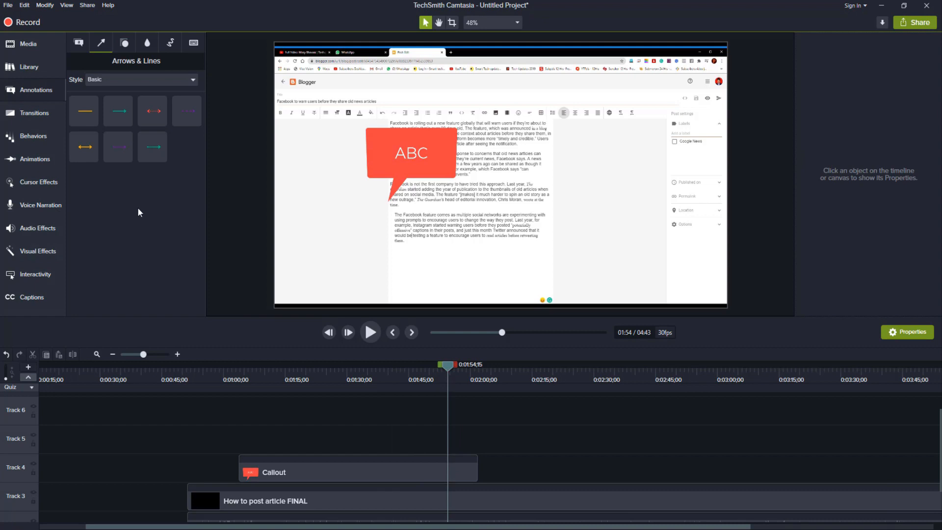
Step: Look through the full set of available transitions, from Fade down to Wheel and back
left_click(48, 113)
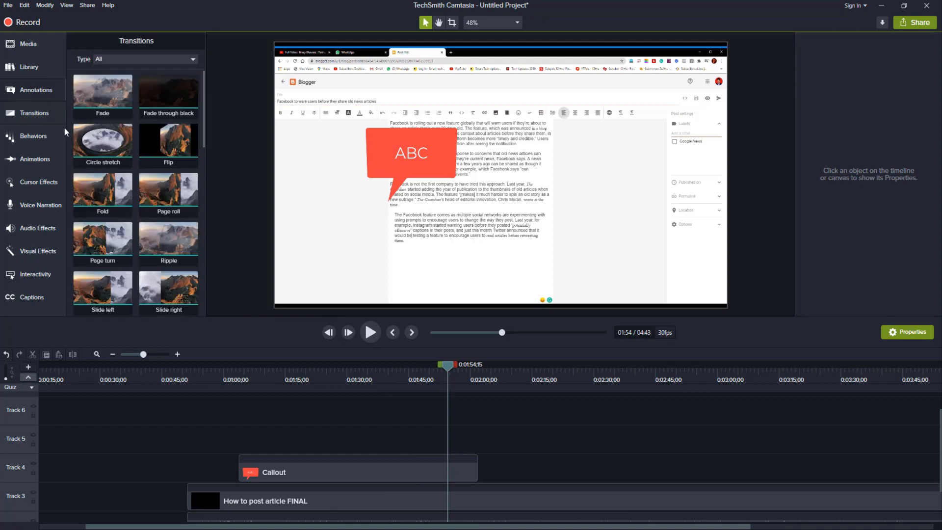
scroll(478, 444, "down", 1)
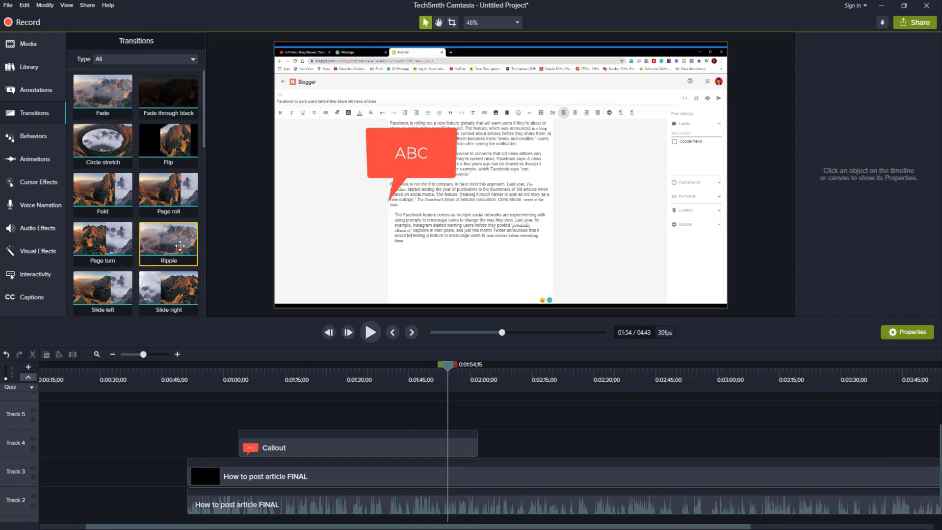
scroll(148, 273, "down", 3)
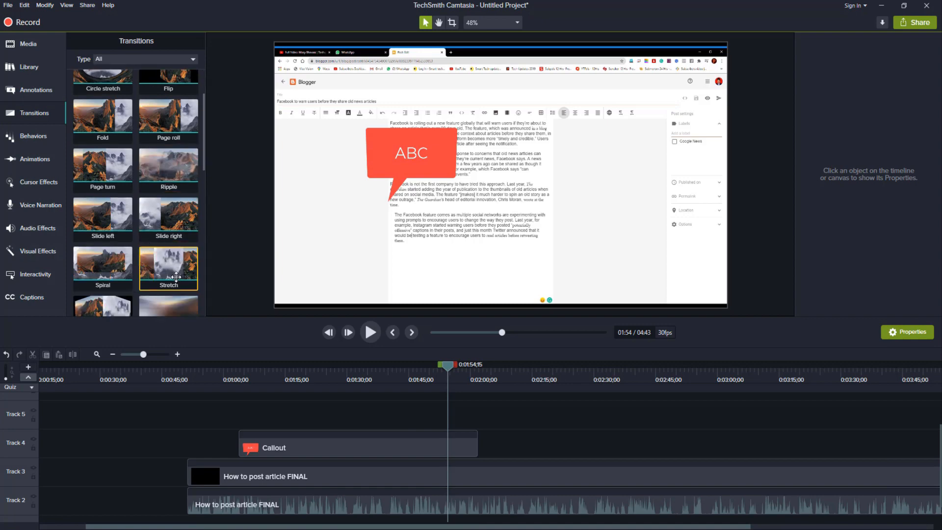
scroll(109, 260, "down", 2)
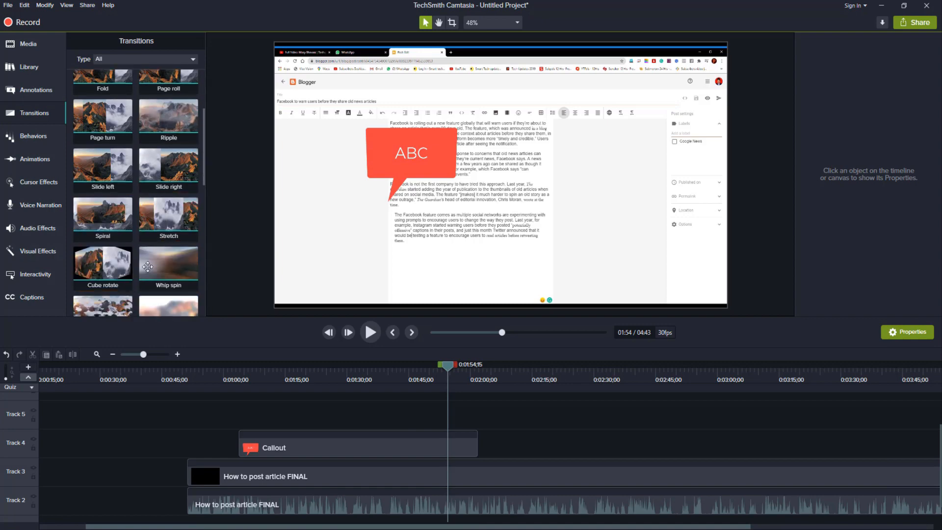
scroll(161, 266, "down", 4)
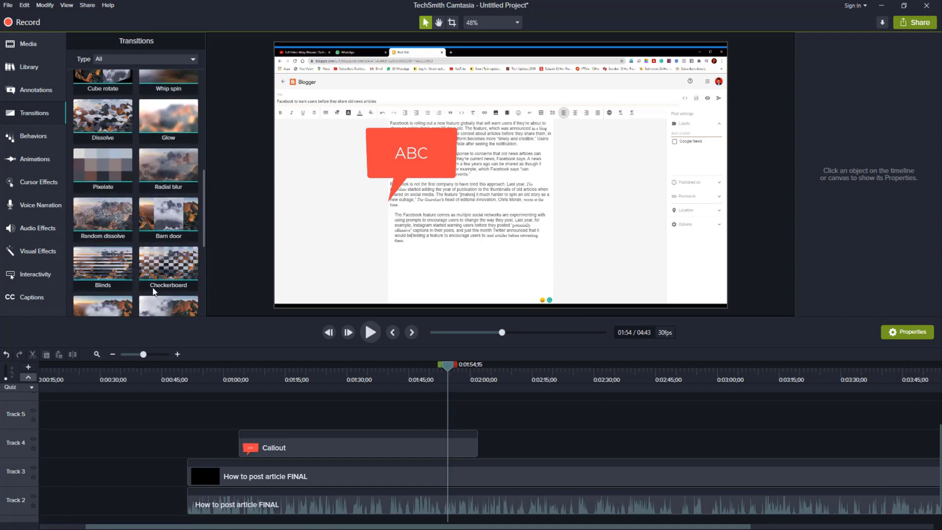
scroll(160, 292, "down", 3)
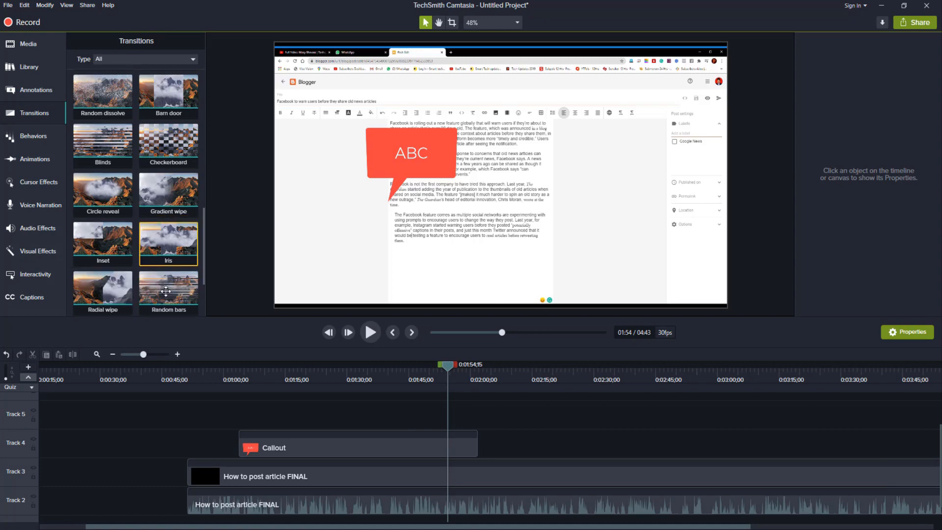
scroll(110, 229, "down", 2)
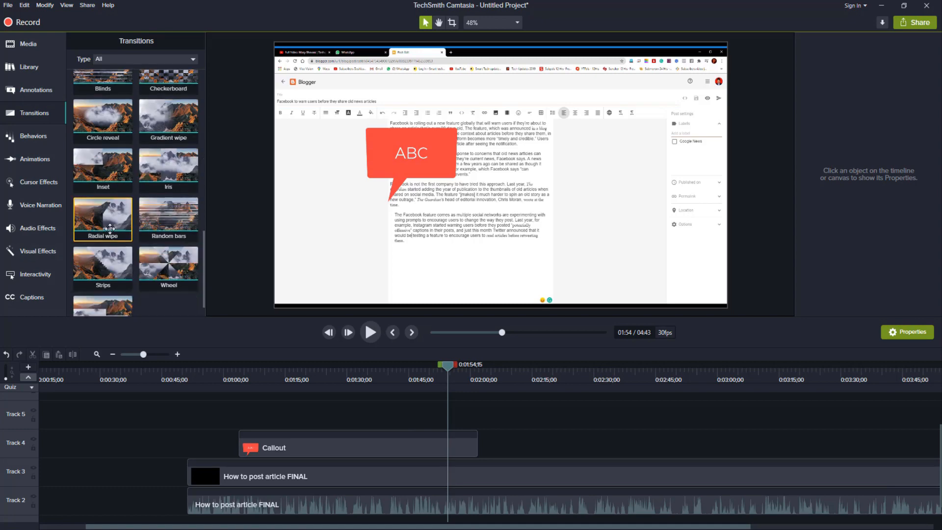
scroll(121, 227, "up", 1)
scroll(131, 225, "up", 1)
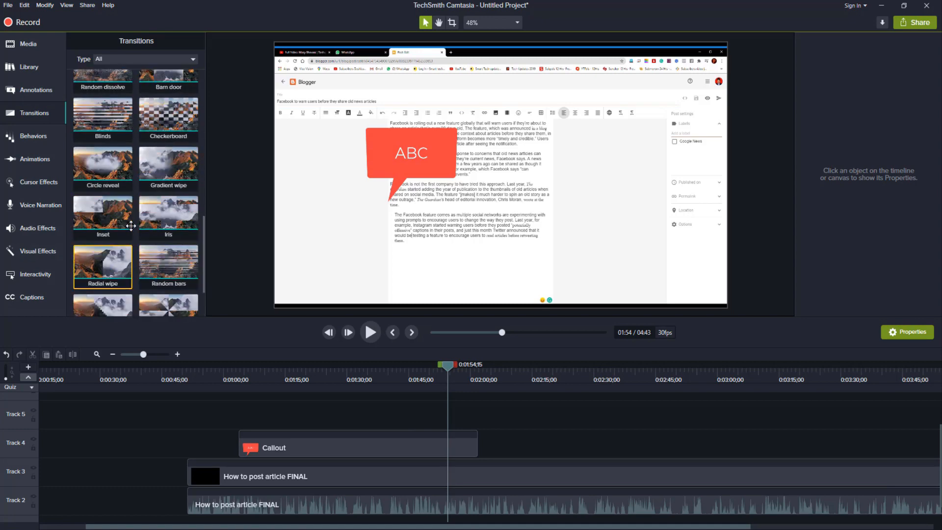
scroll(131, 225, "up", 8)
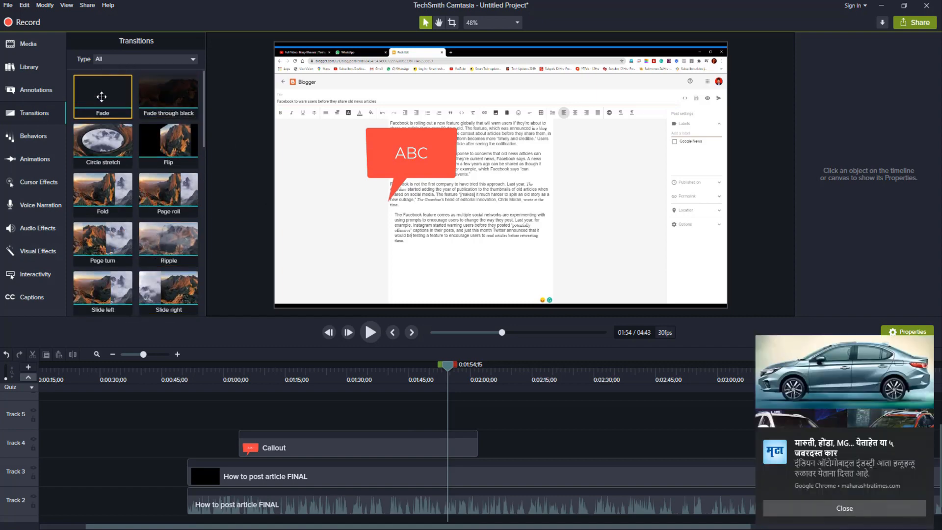
Step: Apply the Fade transition to the start of the How to post article FINAL clip on Track 3
left_click_drag(101, 97, 195, 473)
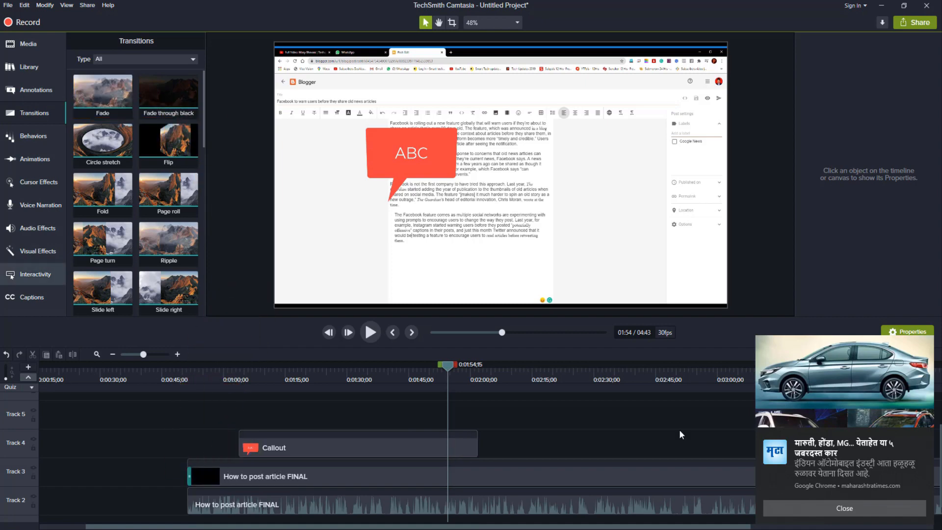
left_click(925, 438)
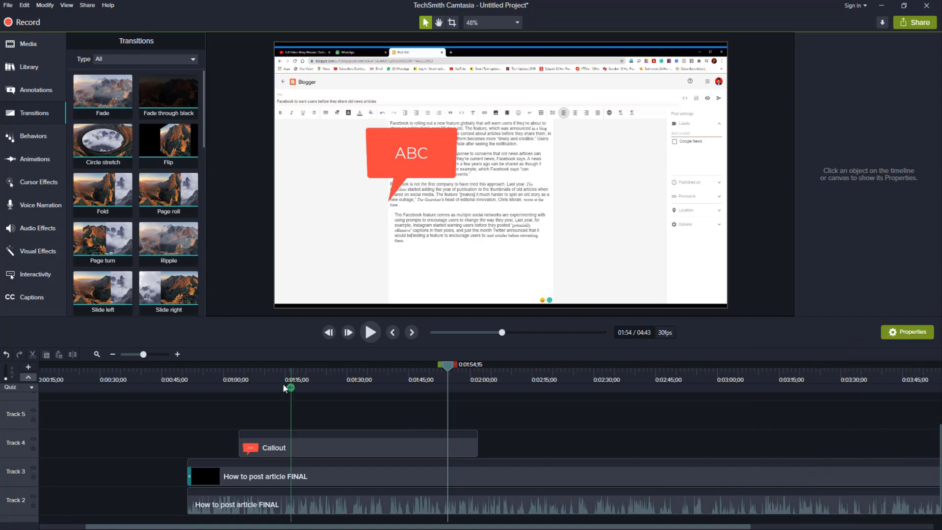
left_click(184, 392)
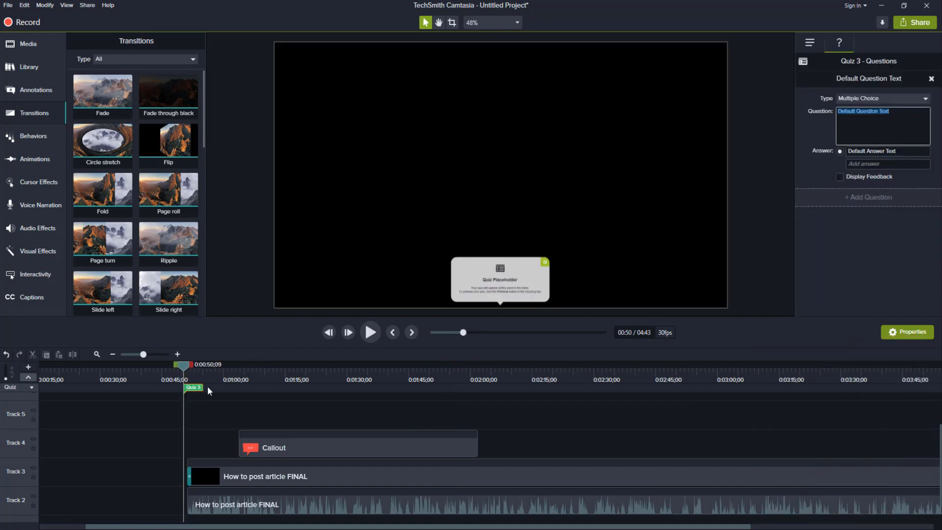
key("BackSpace")
left_click(196, 387)
key("Delete")
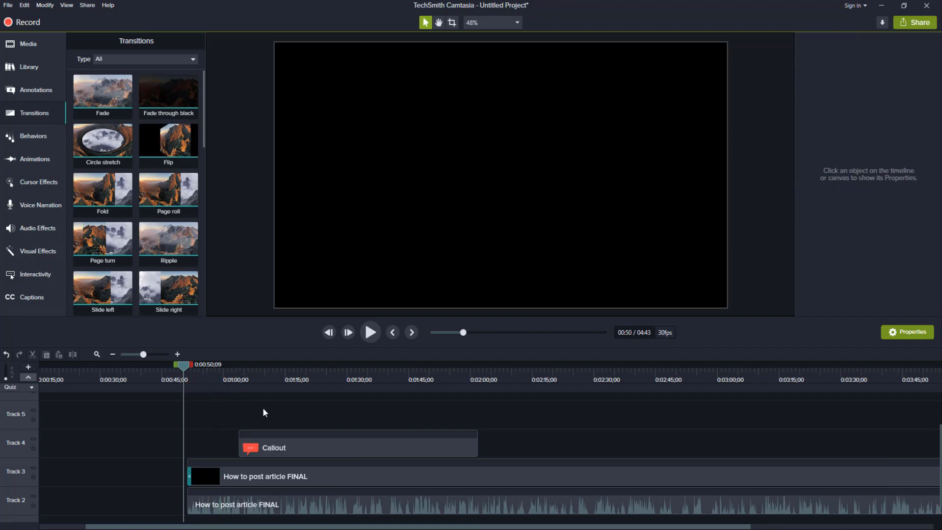
Step: Play the Track 3 clip's opening from 0:00:50;09 and remove the Fade transition from its start
key("space")
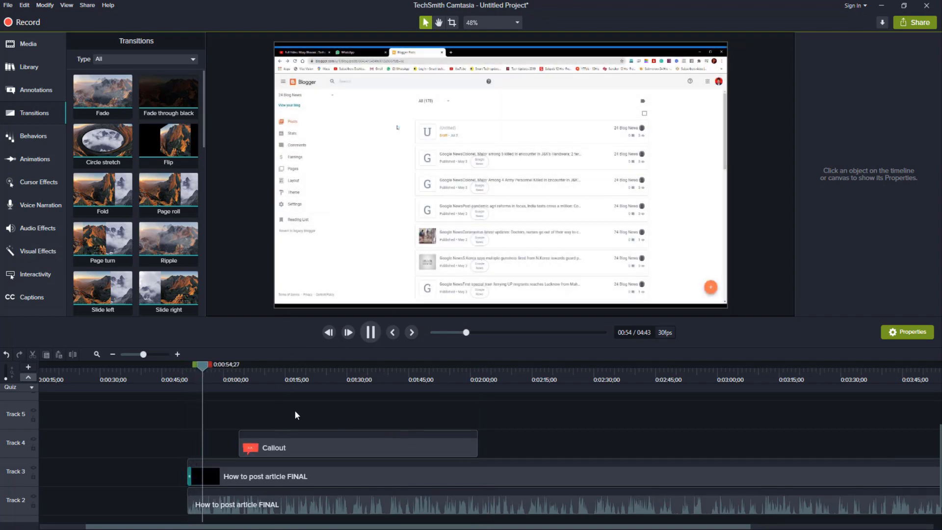
key("space")
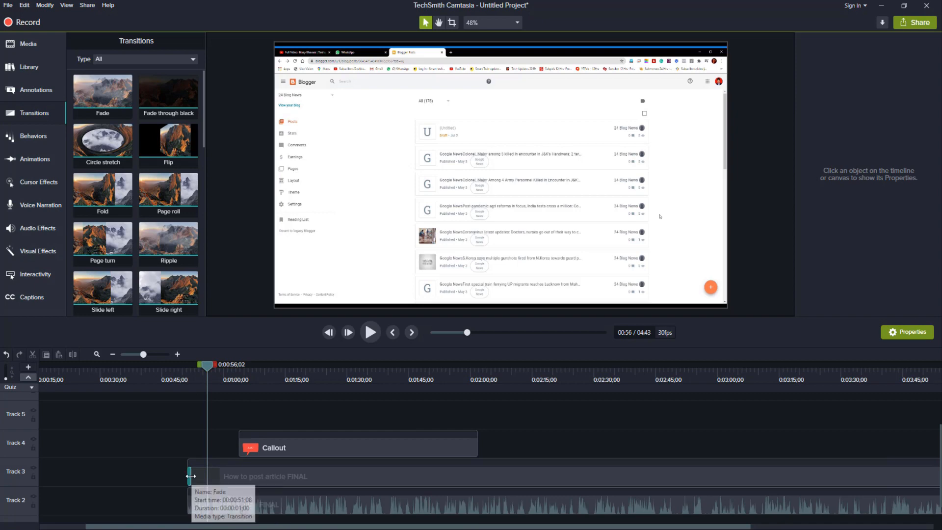
left_click(190, 475)
key("Delete")
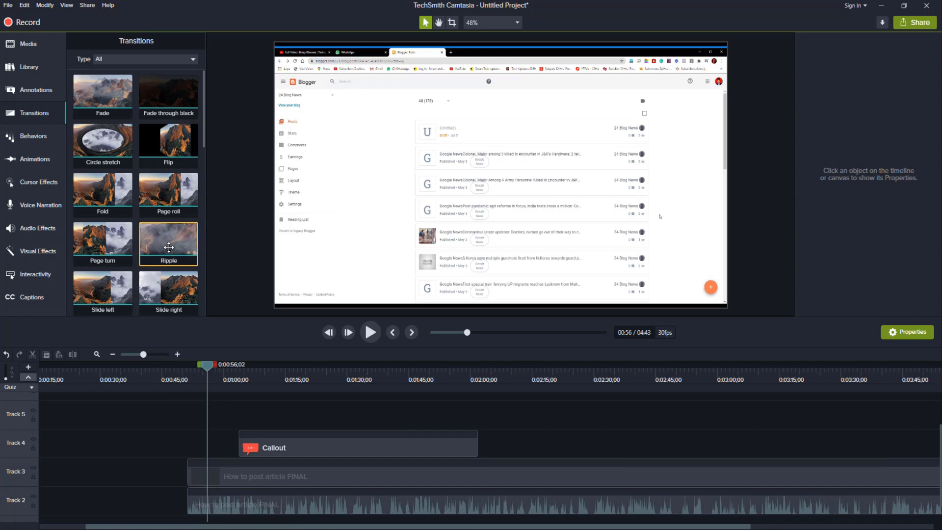
Step: Apply the Ripple transition to the start of the Track 3 clip and preview it from 0:00:50;07
left_click_drag(168, 248, 193, 472)
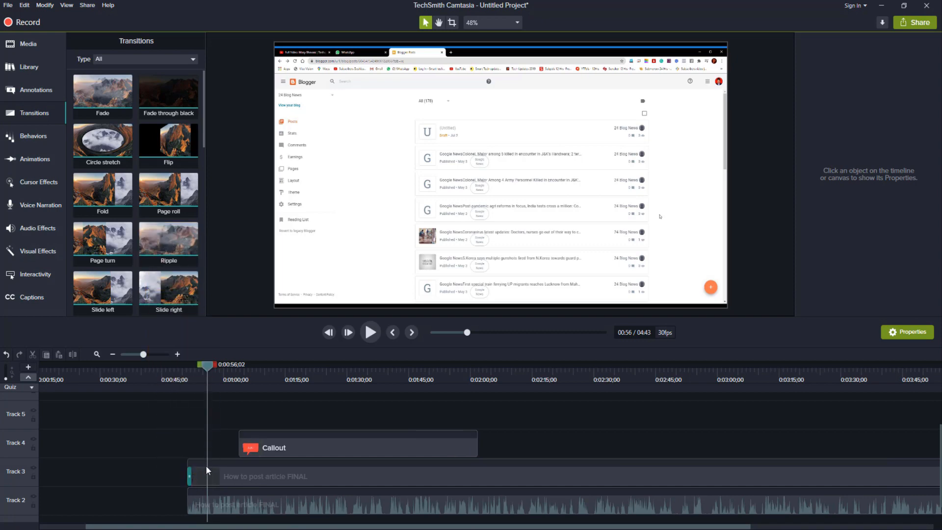
left_click(184, 373)
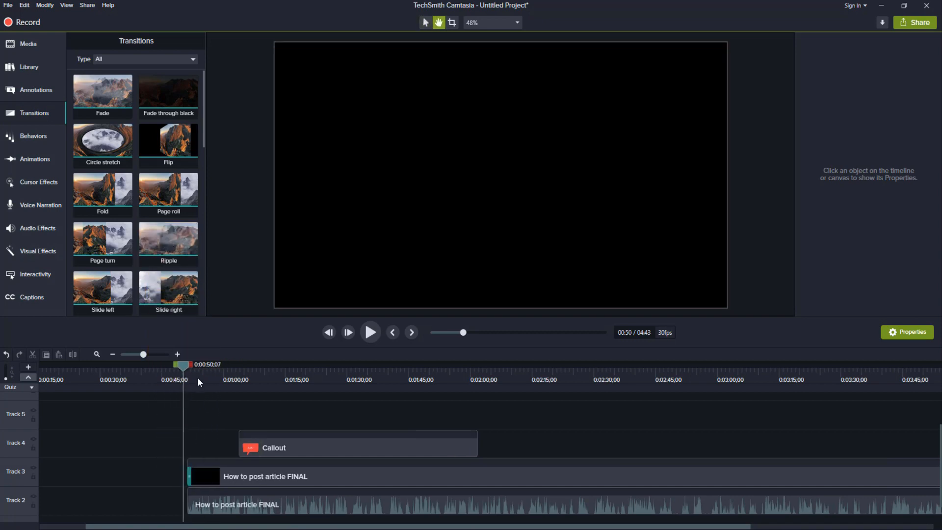
key("space")
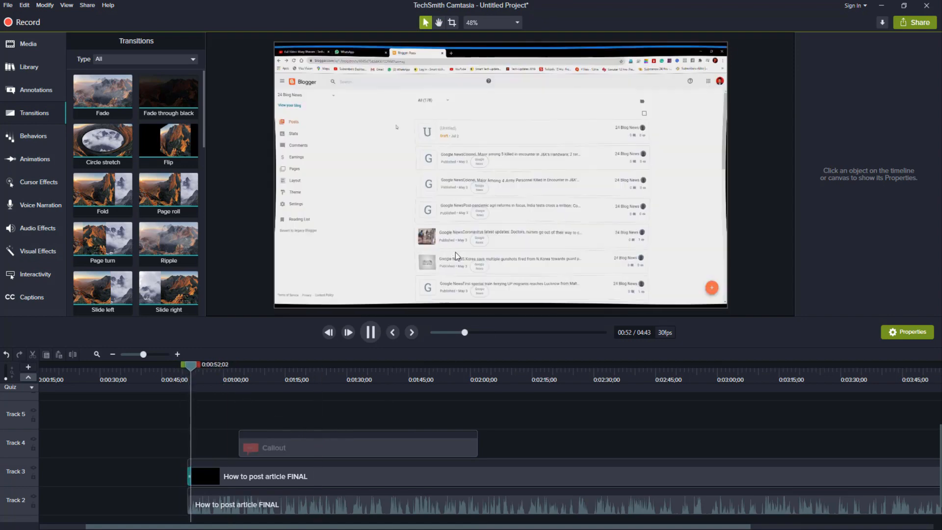
key("space")
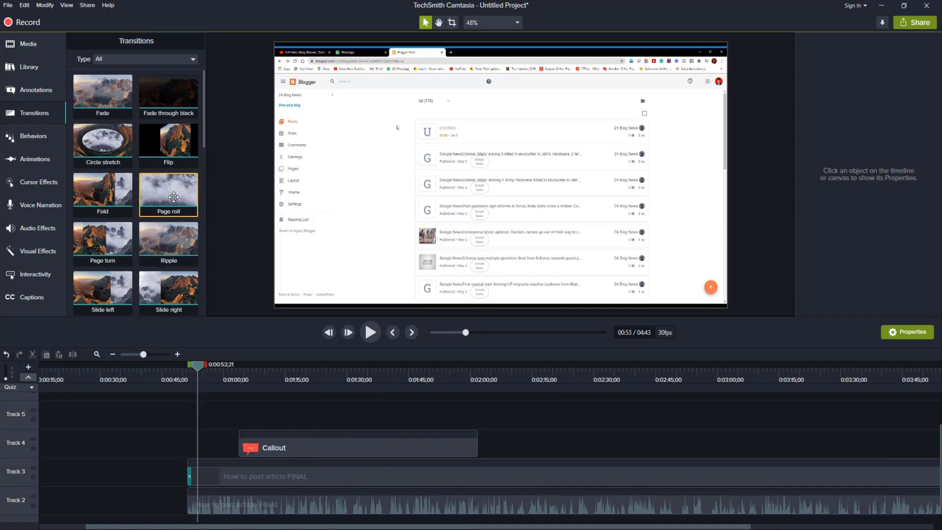
Step: Replace the transition at the start of the Track 3 clip with Page roll and extend its duration to about 6;11
left_click_drag(174, 196, 326, 408)
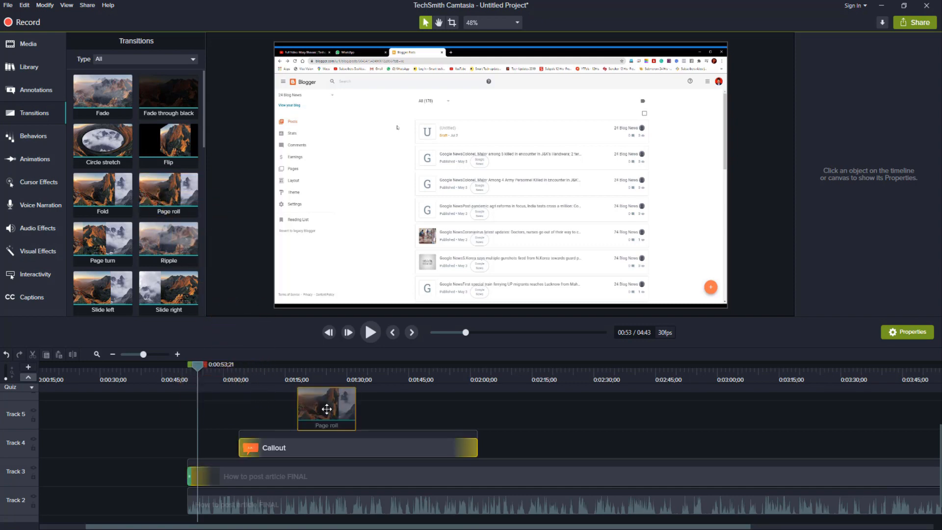
left_click_drag(326, 408, 367, 420)
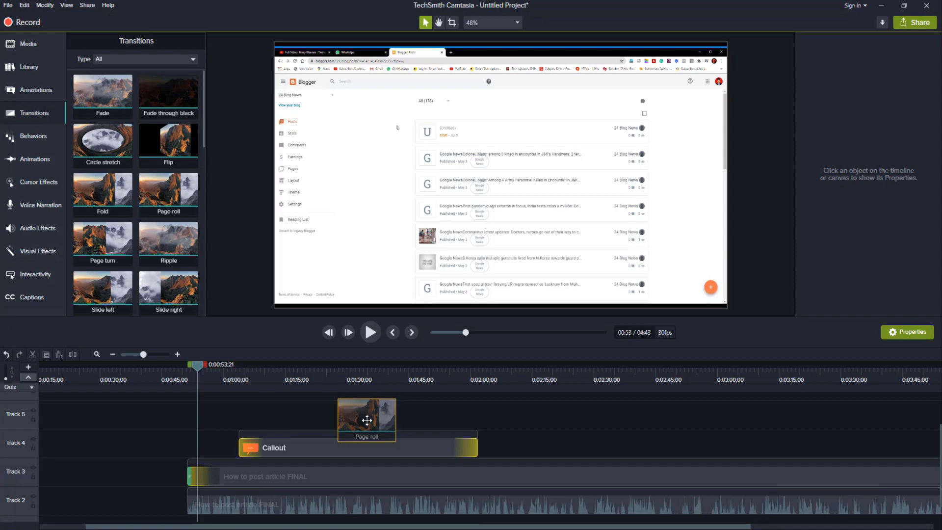
mouse_move(366, 420)
left_mouse_down()
mouse_move(202, 443)
mouse_move(194, 473)
left_mouse_up()
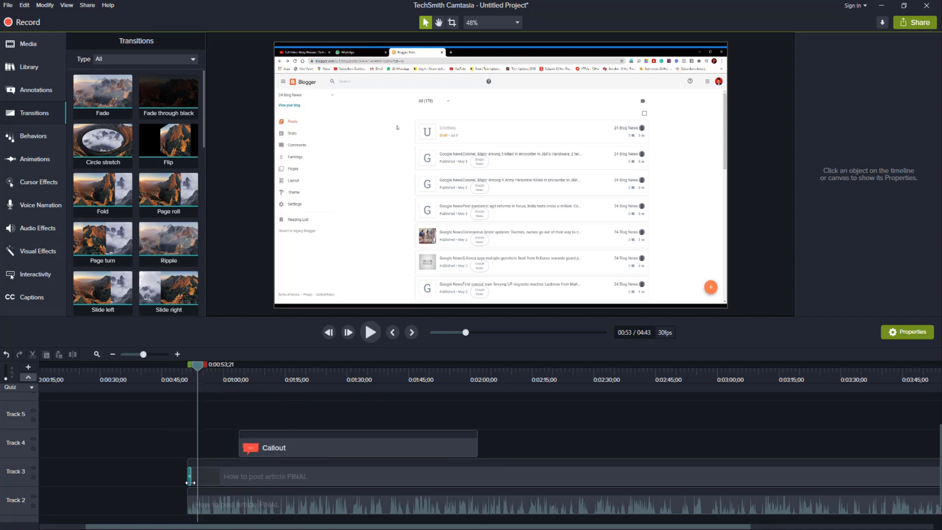
left_click_drag(190, 475, 213, 474)
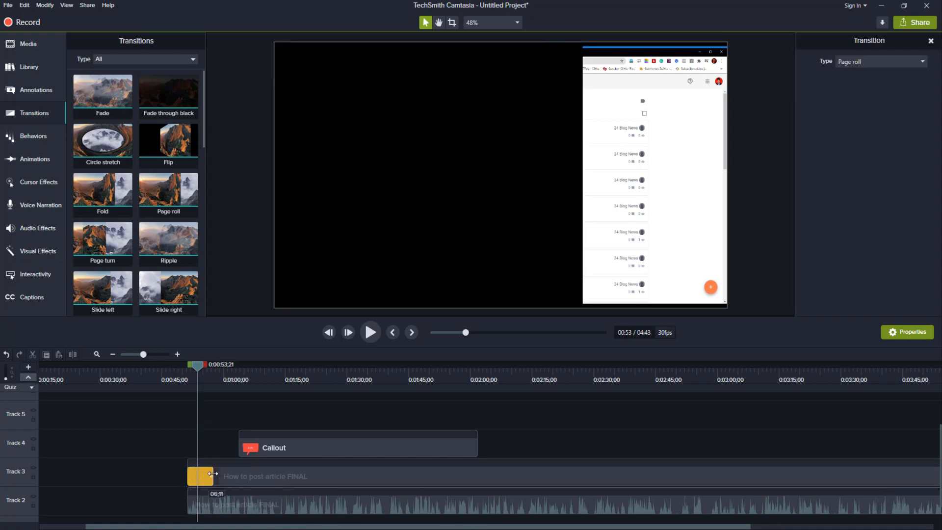
Step: Shift the start of the Track 3 clip to about 0:00:56 and play through its Page roll transition
left_click_drag(198, 369, 192, 369)
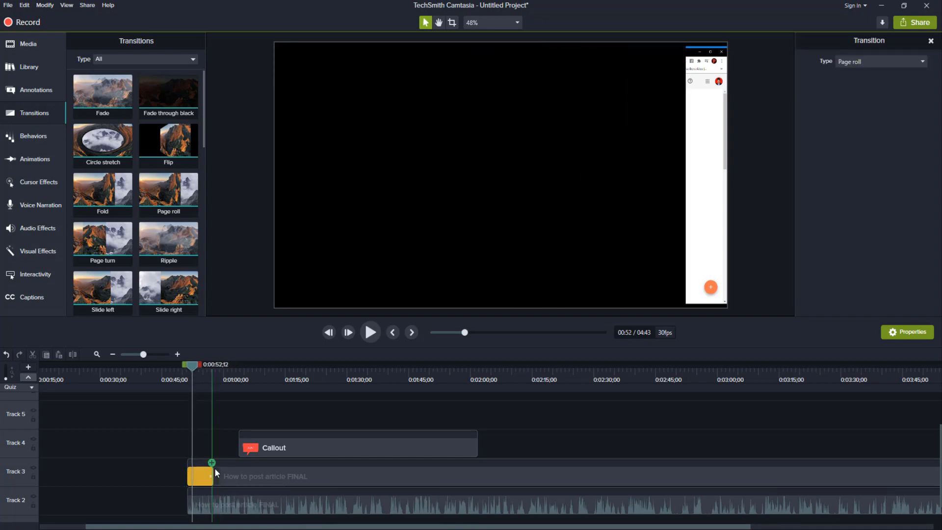
left_click_drag(215, 473, 214, 476)
left_click(191, 391)
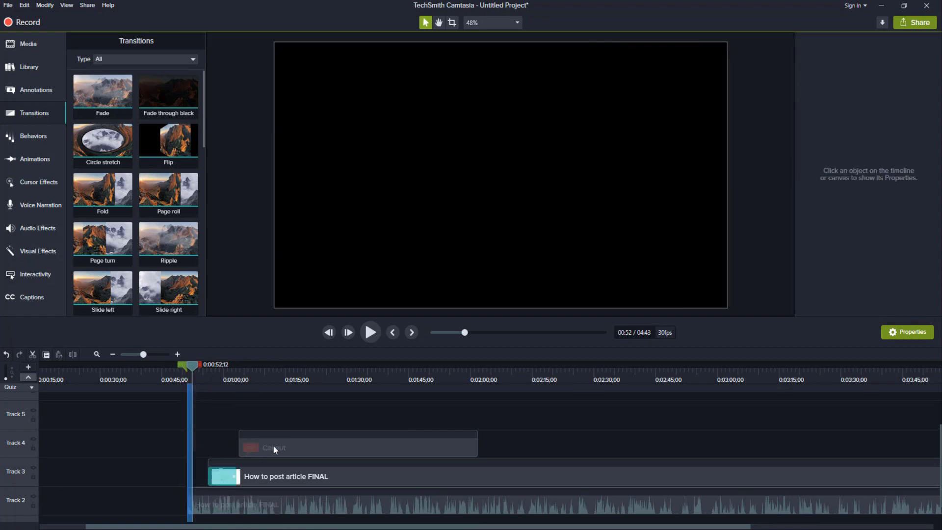
left_click(208, 372)
key("space")
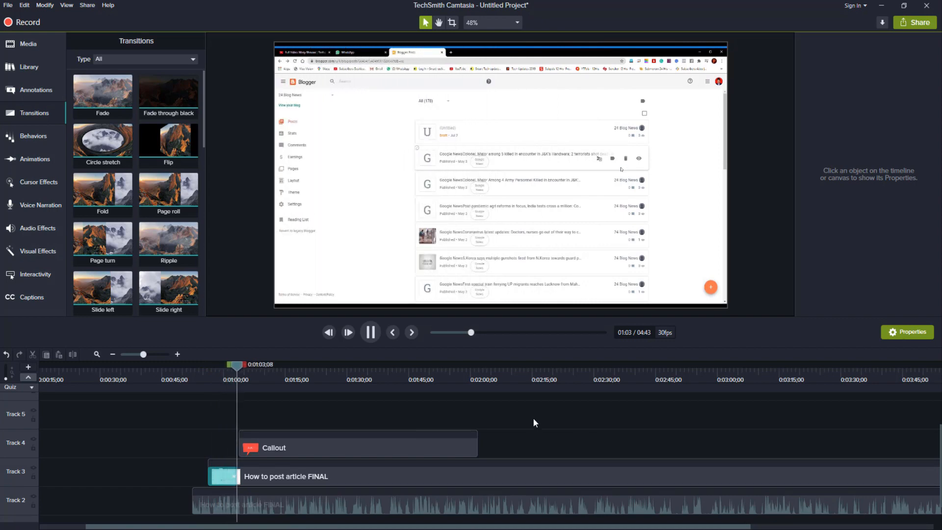
key("space")
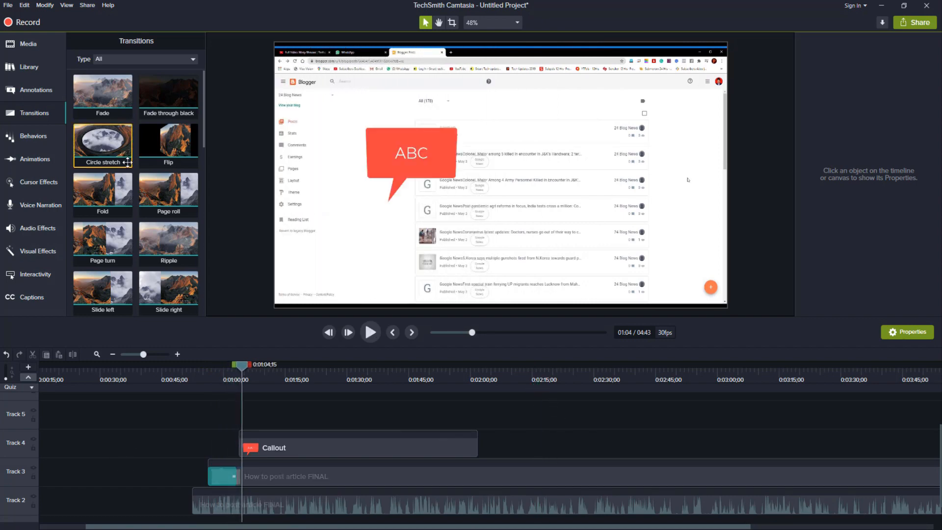
Step: Split the How to post article FINAL clip on Track 3 at 0:02:07;24
scroll(160, 211, "down", 6)
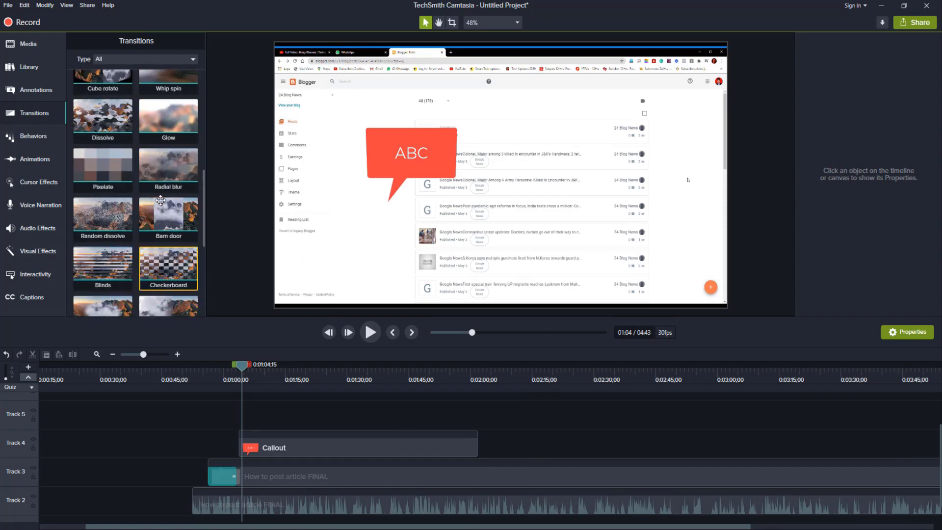
scroll(159, 211, "up", 6)
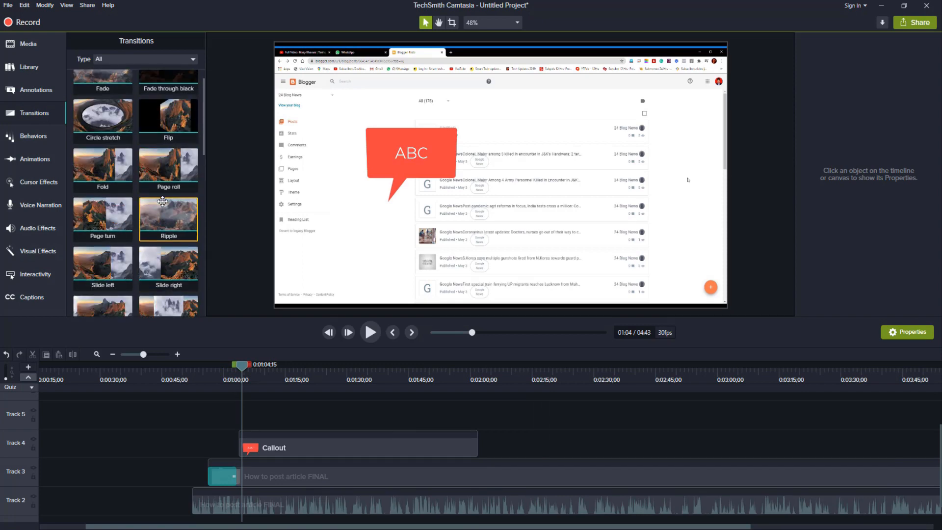
left_click(545, 473)
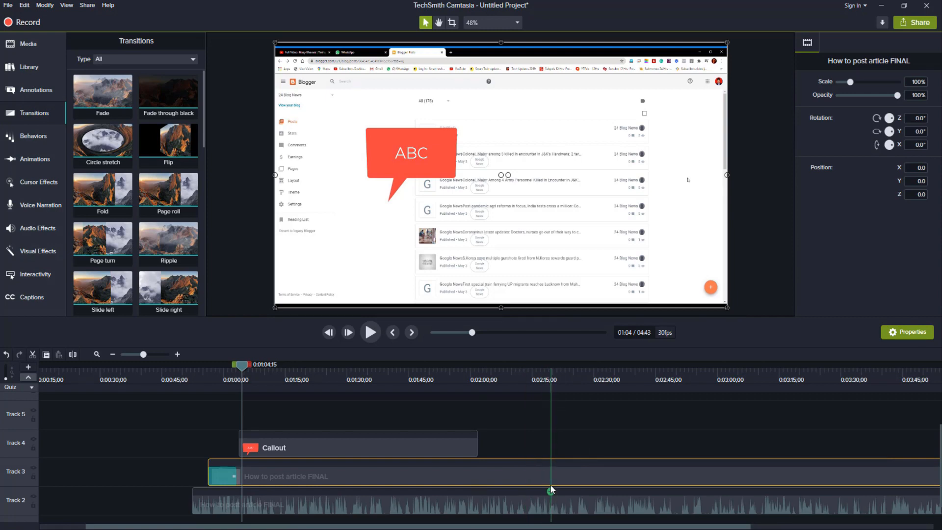
left_click_drag(246, 364, 506, 407)
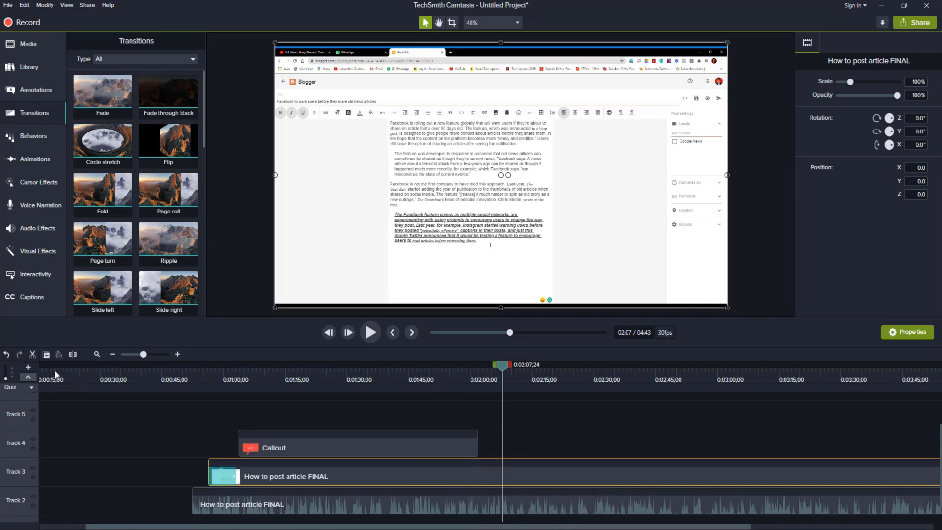
left_click(75, 357)
Step: Apply the Checkerboard transition at the split between the two Track 3 clips, lengthen it, and preview it
left_click_drag(501, 367, 543, 387)
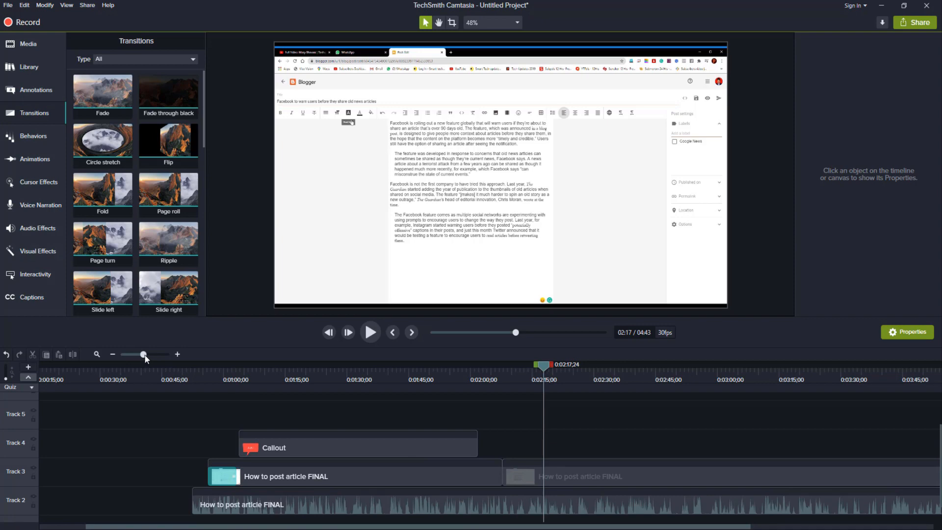
left_click_drag(145, 354, 147, 354)
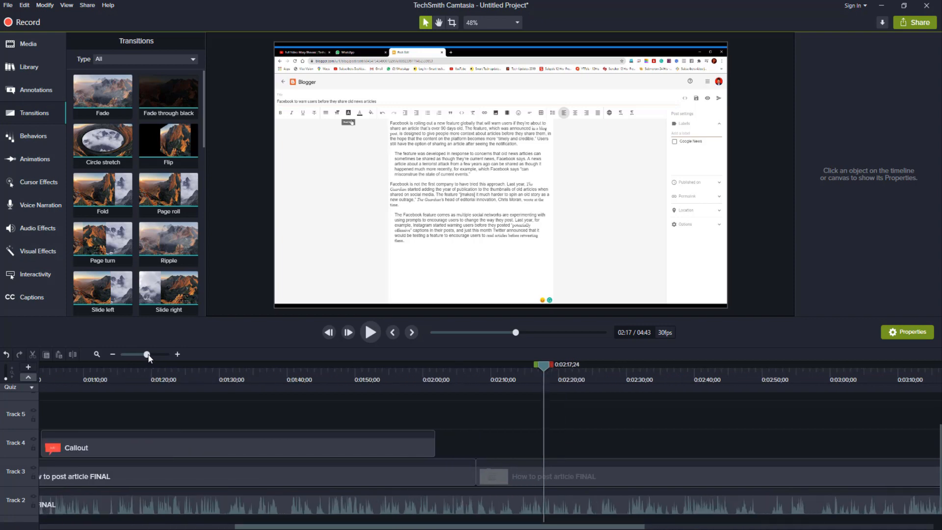
left_click_drag(148, 355, 150, 355)
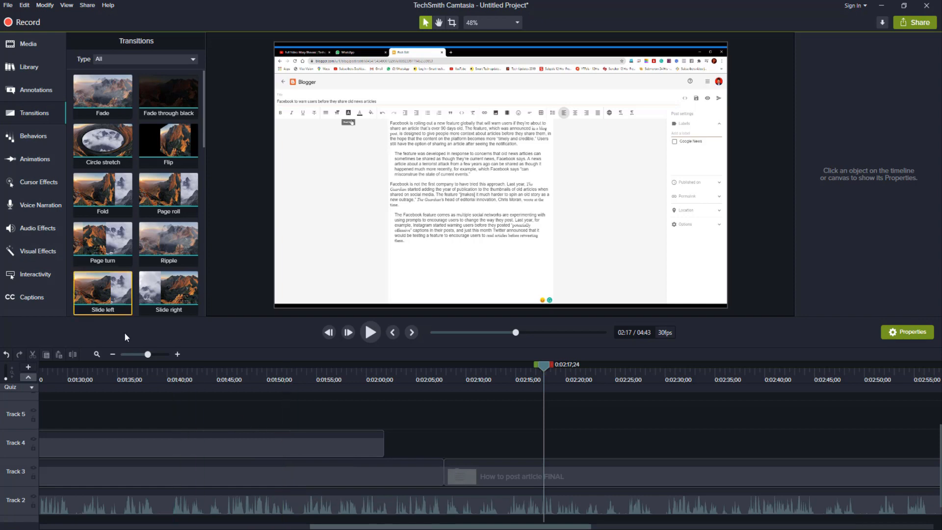
scroll(169, 206, "down", 5)
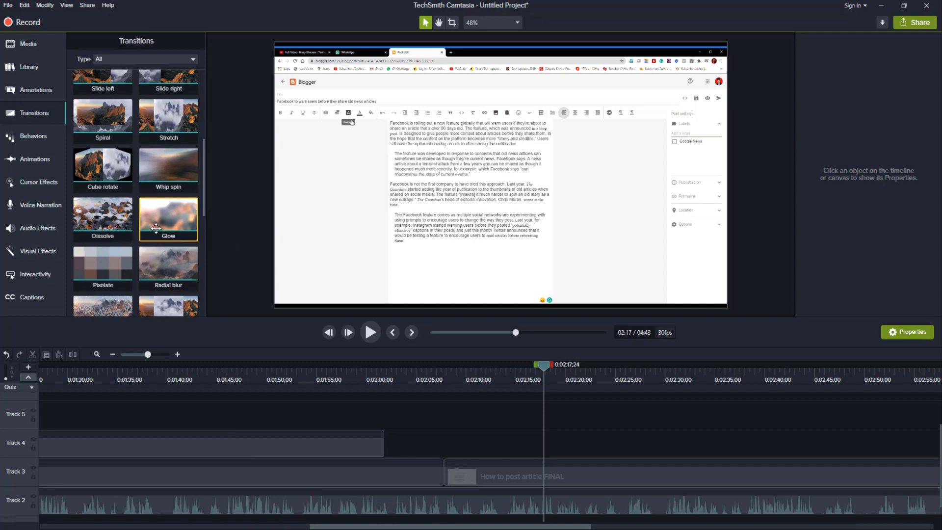
scroll(170, 231, "down", 2)
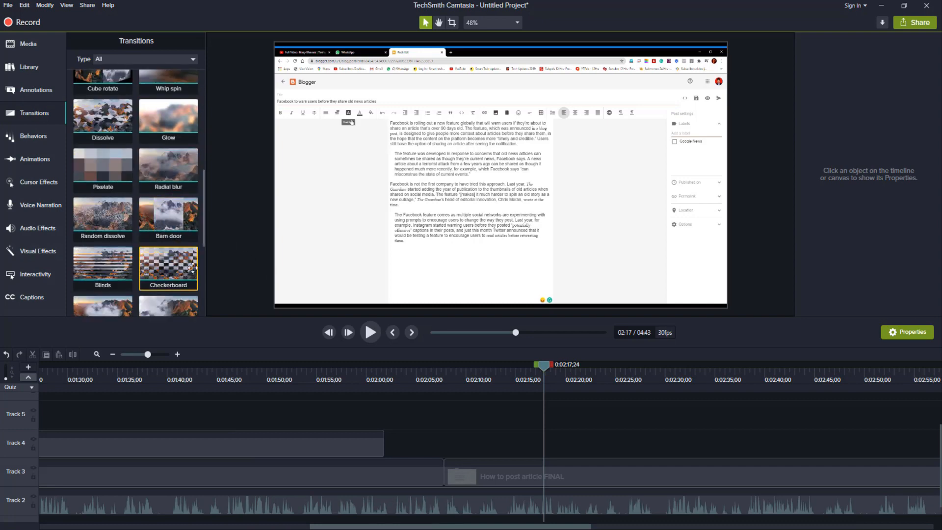
left_click_drag(181, 269, 465, 475)
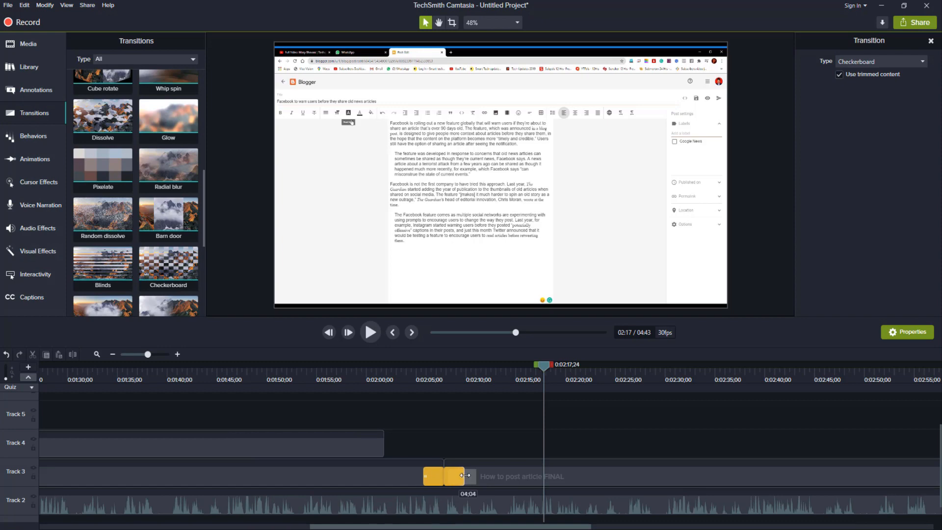
left_click(405, 377)
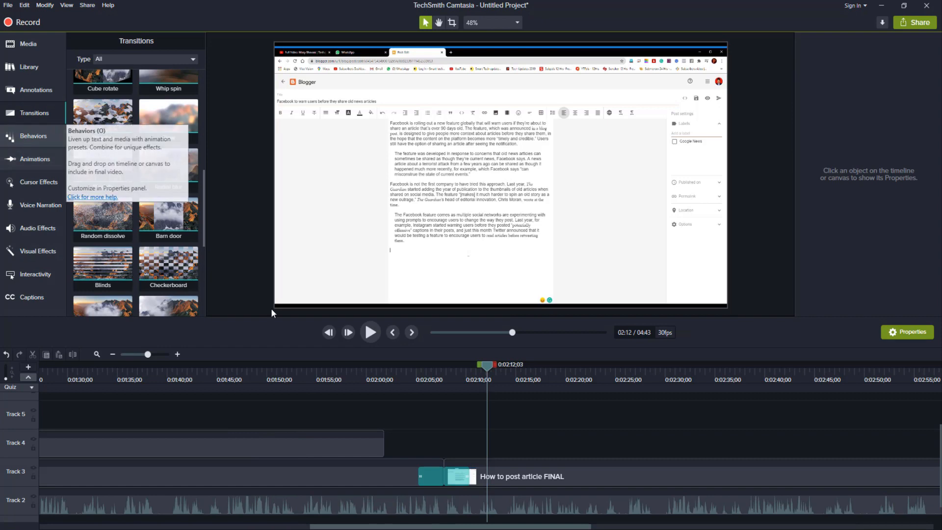
Step: Add the Pop Up behavior to the Track 2 video clip before the split and preview it from 0:01:28;14
left_click(41, 138)
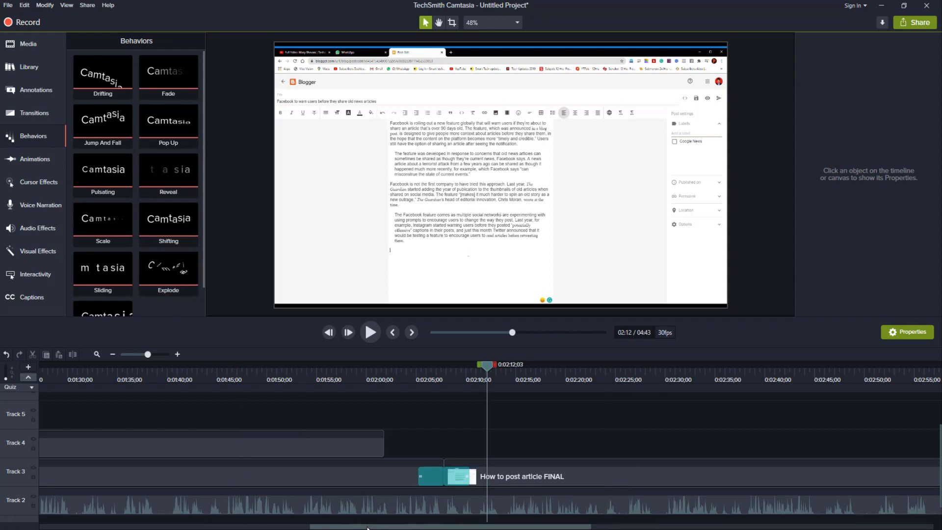
left_click_drag(367, 528, 243, 529)
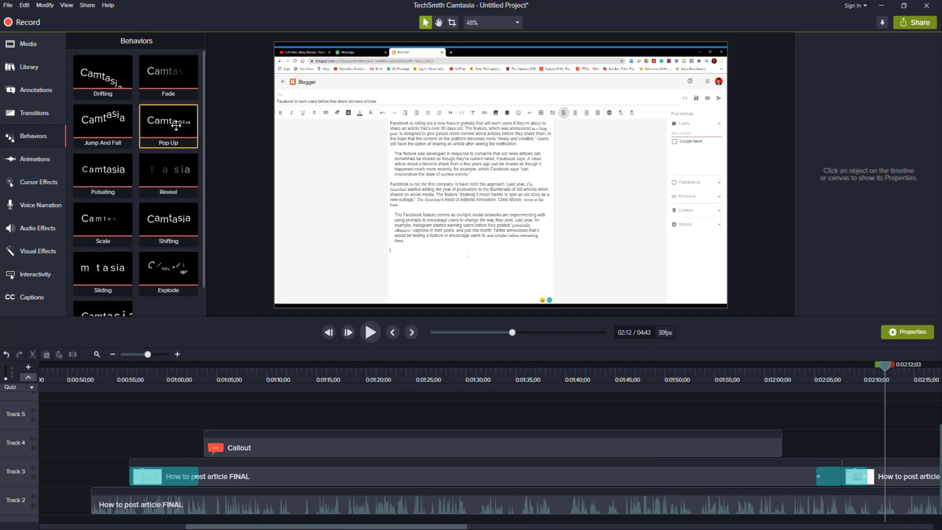
scroll(278, 436, "down", 1)
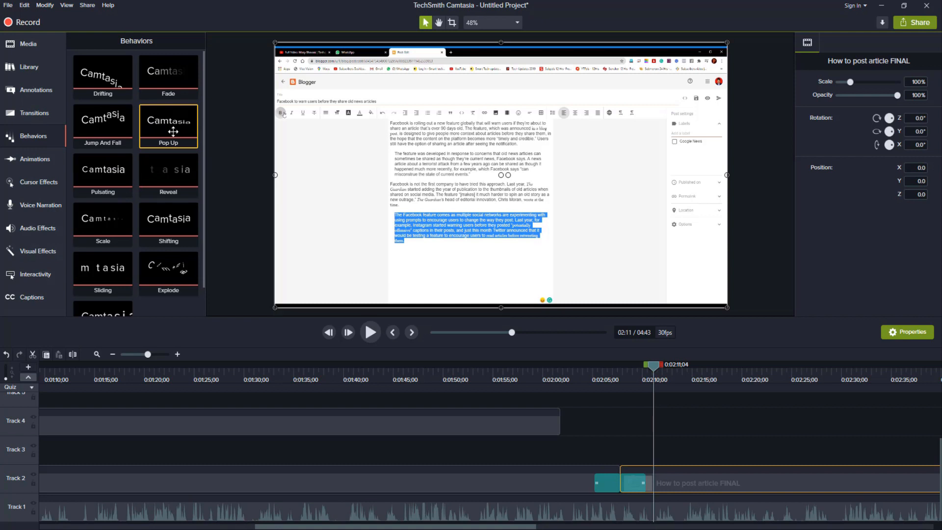
left_click_drag(173, 131, 387, 473)
left_click(229, 380)
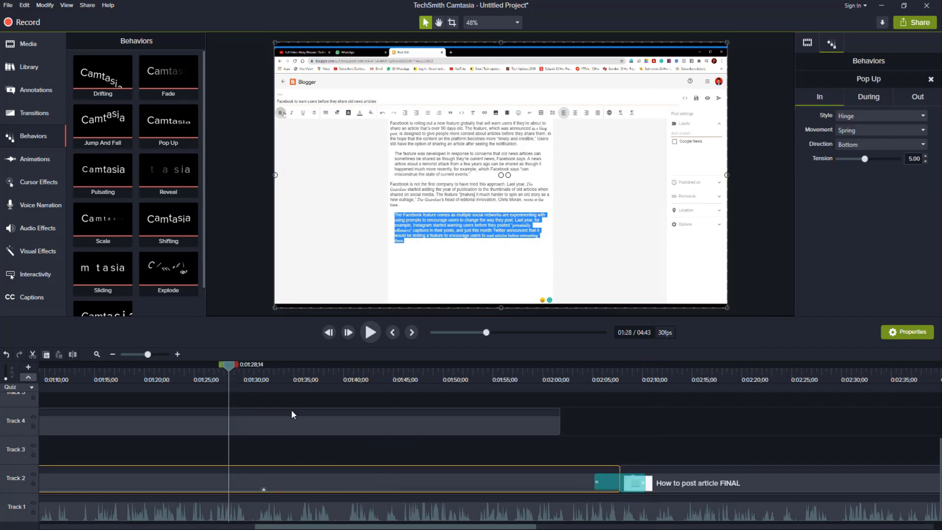
key("space")
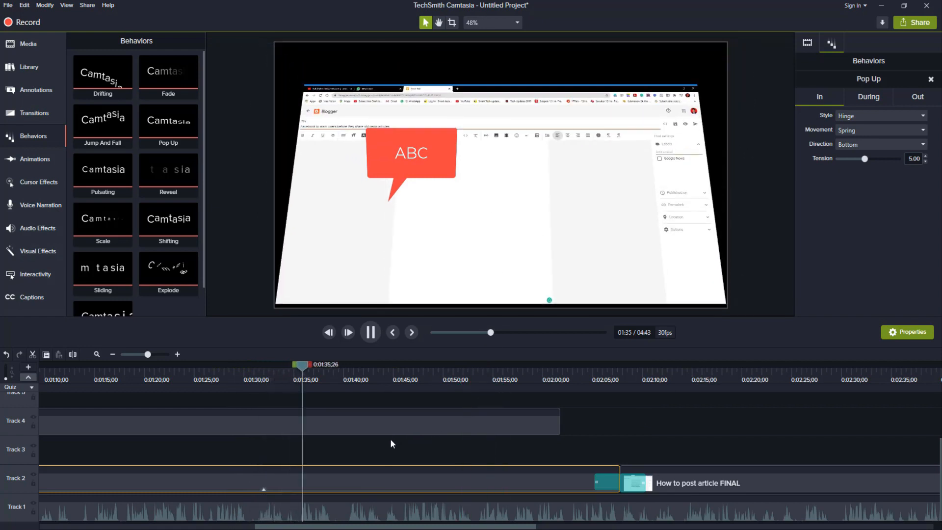
key("space")
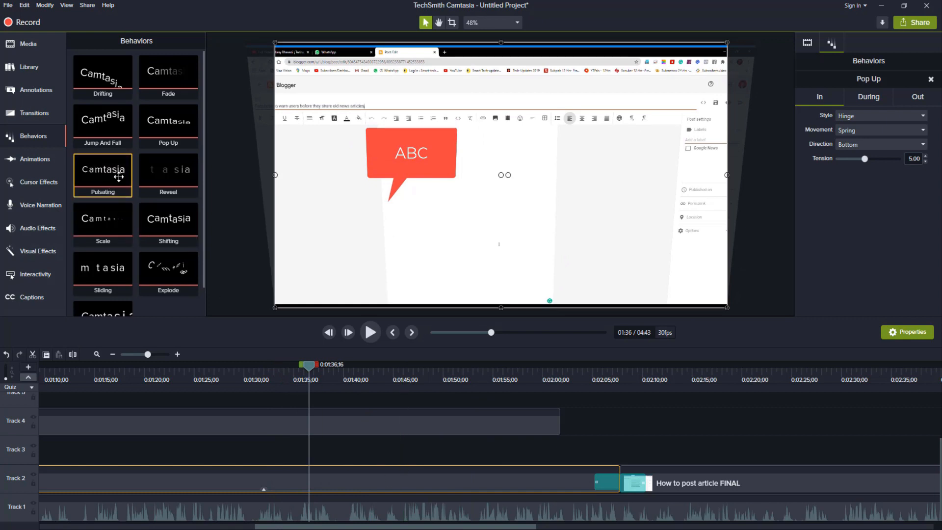
Step: Add the Pulsating behavior to the same Track 2 clip and preview it from 0:01:36;16
left_click_drag(95, 172, 393, 475)
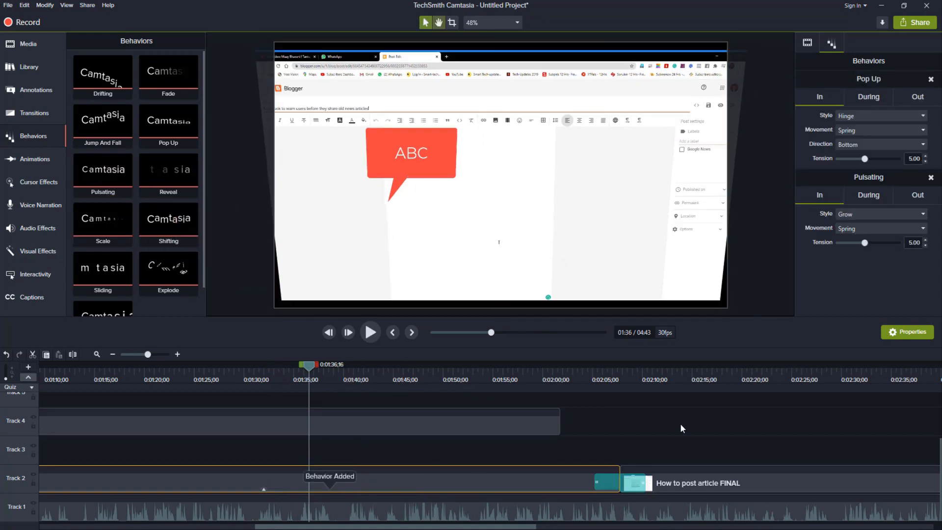
key("space")
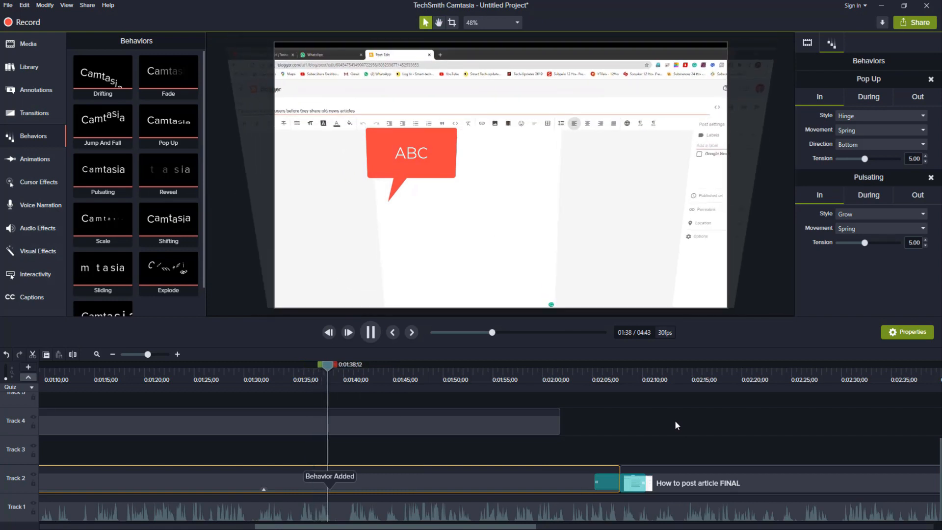
key("space")
Step: Add the Sliding behavior to the Track 2 clip before the split and play through it
left_click_drag(110, 266, 367, 475)
key("space")
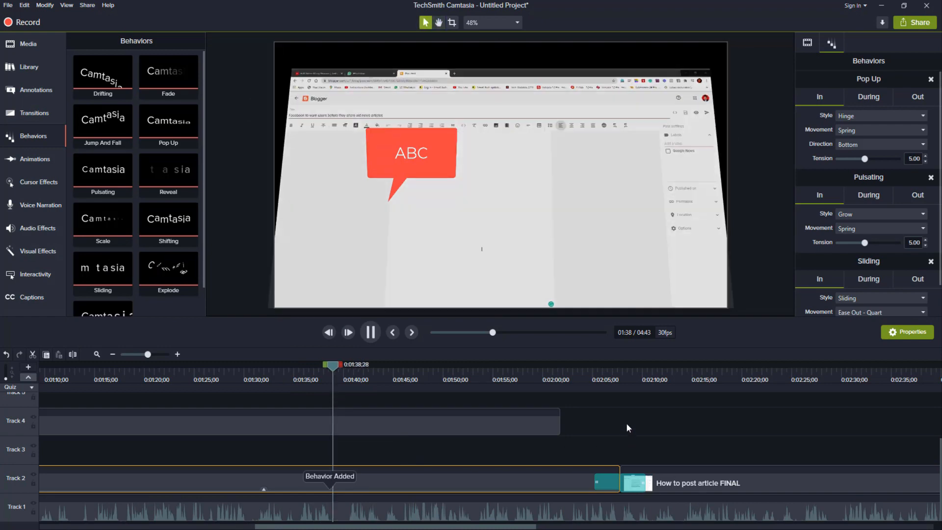
key("space")
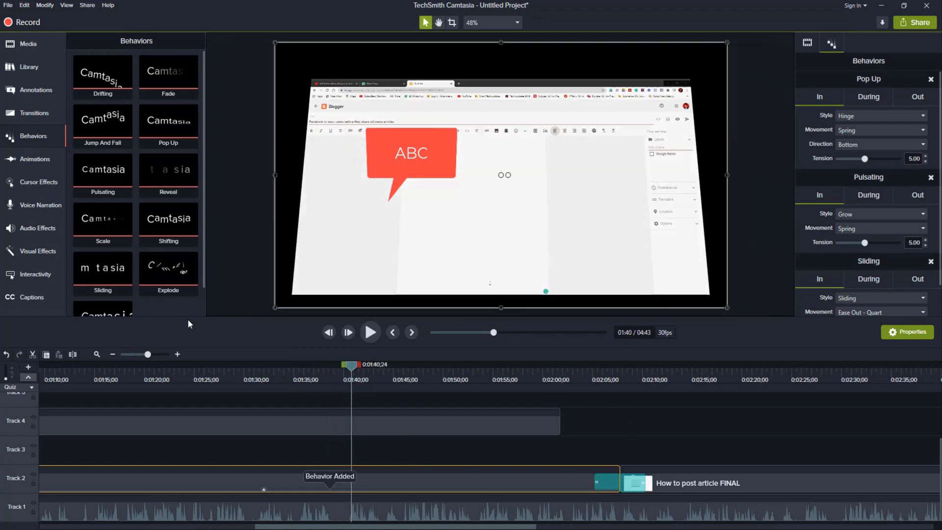
Step: Add the Explode behavior to the Track 2 clip before the split and preview it from 0:01:40;24
scroll(166, 230, "down", 1)
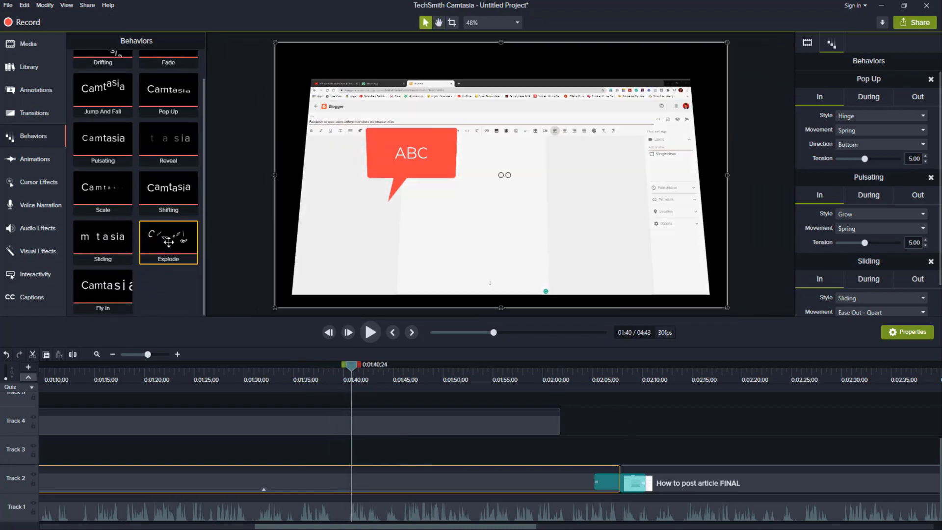
left_click_drag(168, 235, 405, 466)
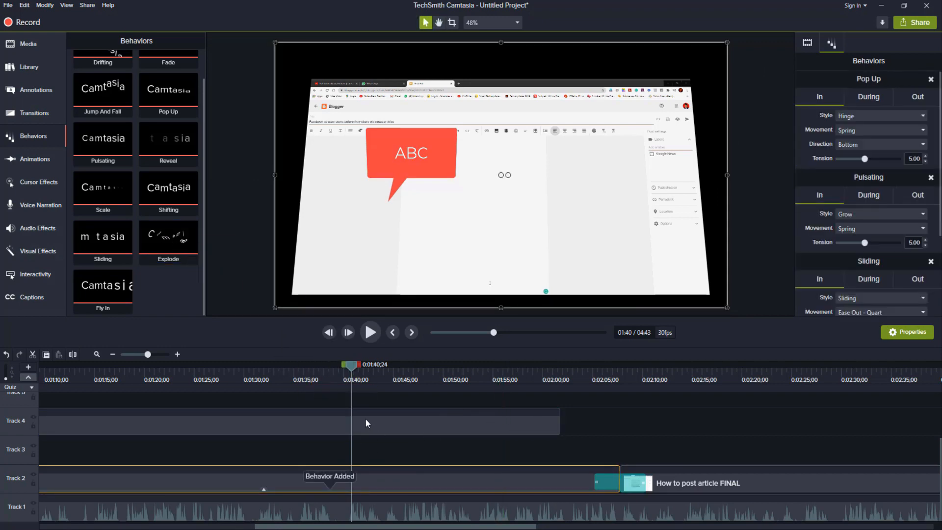
key("space")
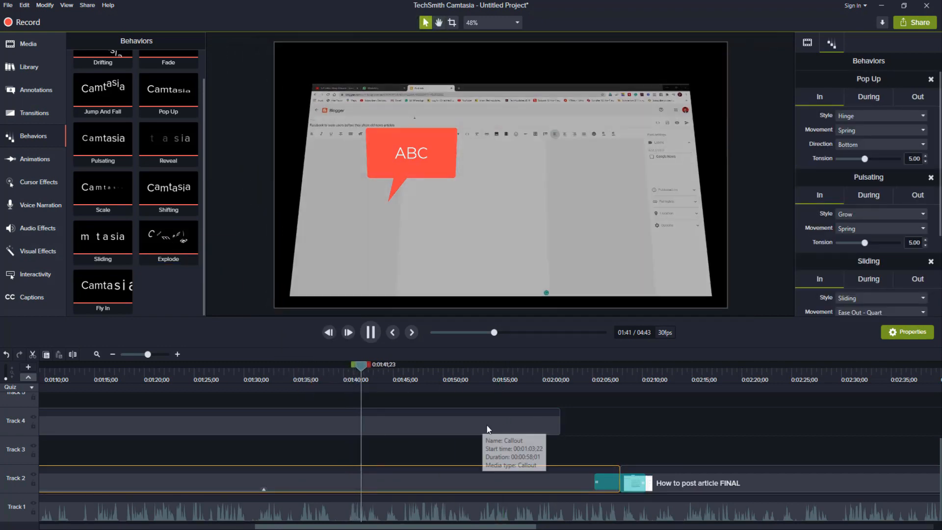
key("space")
Step: Remove all effects from the Track 2 clip before the split and play it back from 0:01:39;26
right_click(444, 475)
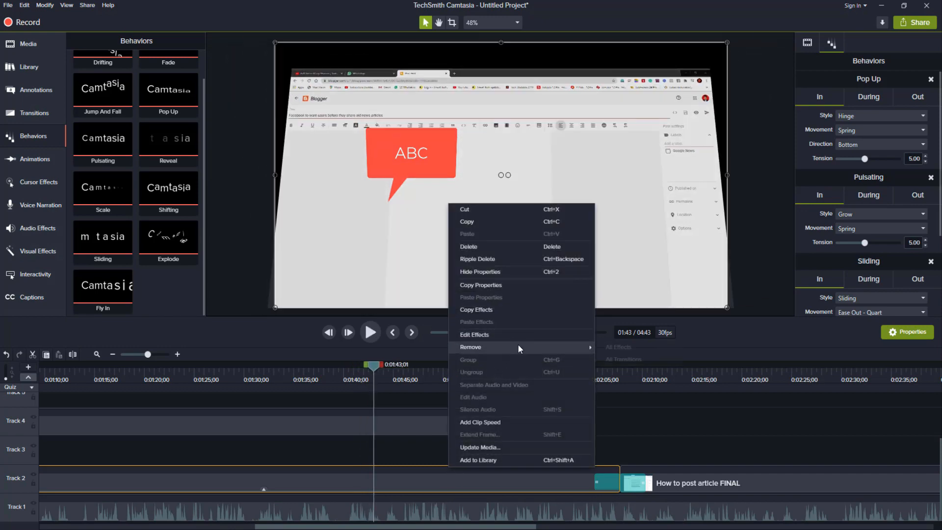
mouse_move(517, 344)
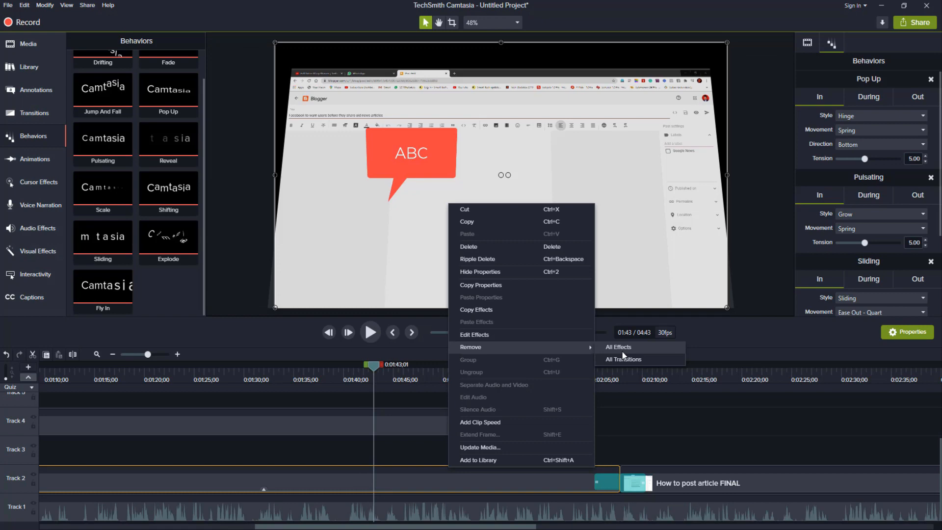
left_click(622, 350)
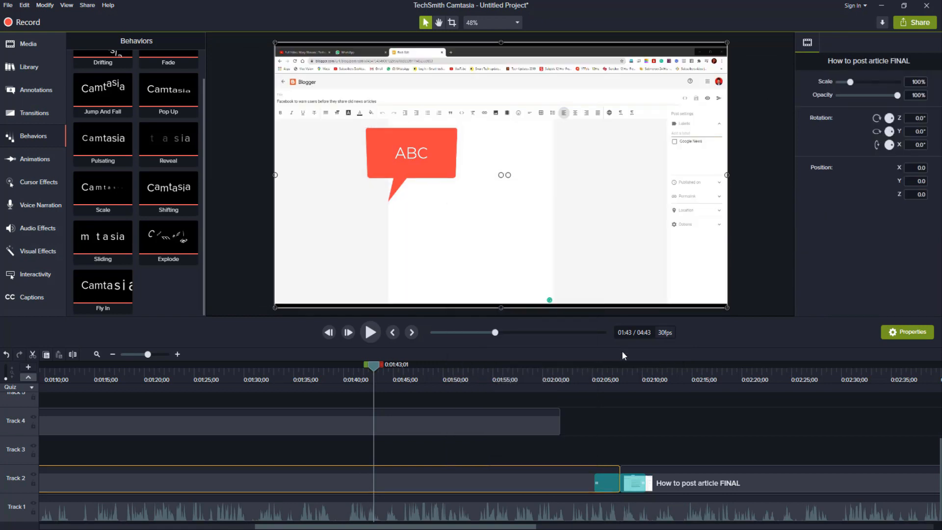
left_click_drag(375, 371, 342, 369)
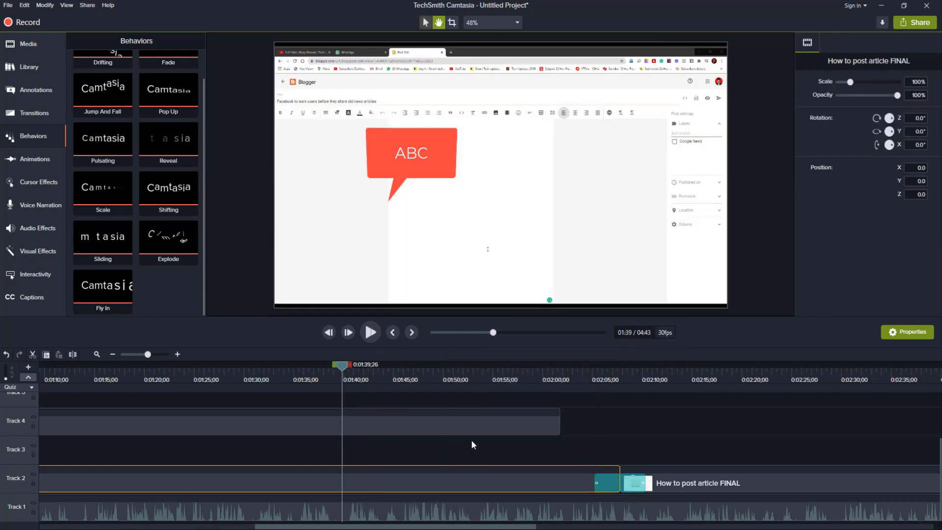
key("space")
key("space")
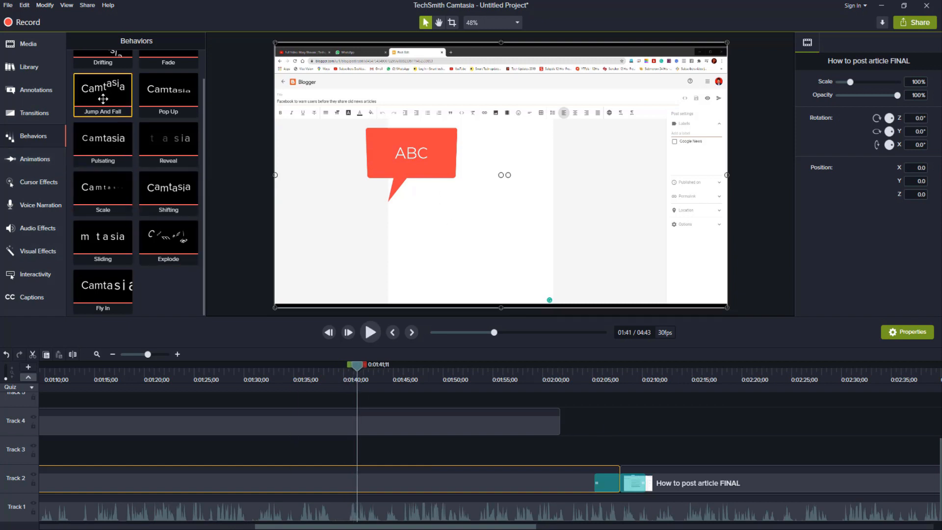
Step: Add the Scale Down animation to the Track 2 clip at about 0:01:37
left_click(44, 162)
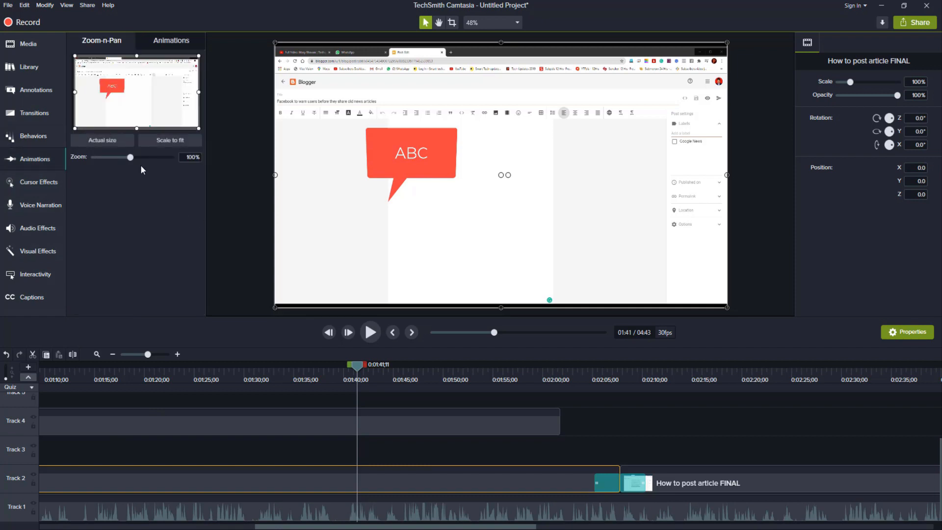
left_click(166, 40)
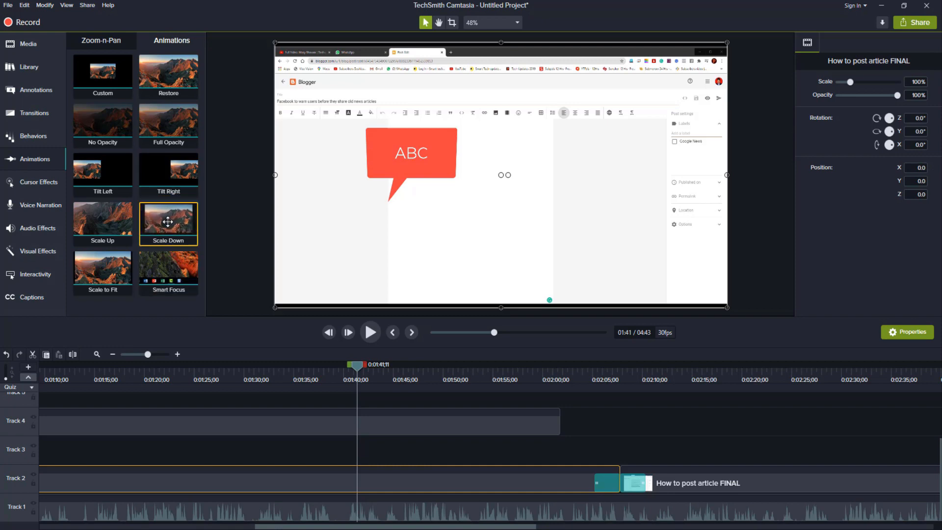
left_click_drag(176, 225, 319, 474)
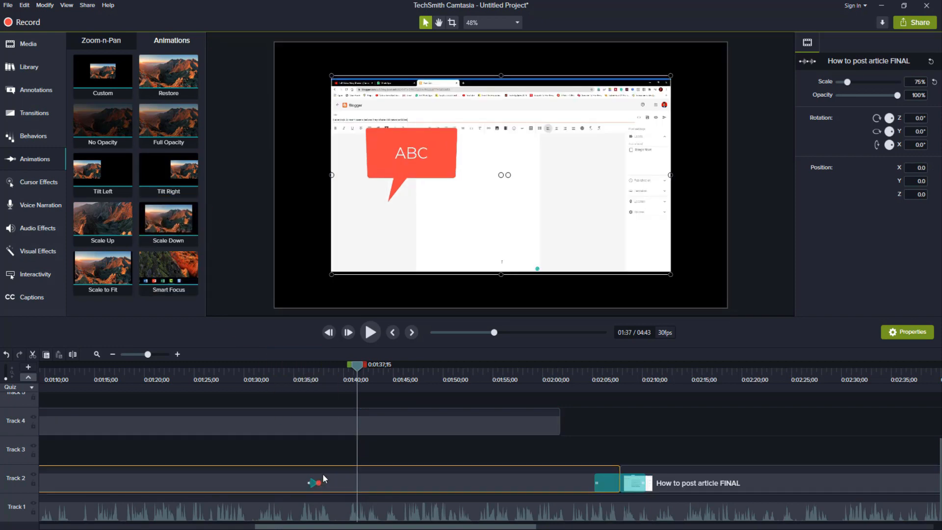
Step: Delete the timeline range from about 0:01:31 to 0:01:37;15 across the tracks, and undo both the deletion and the Scale Down animation
left_click(320, 366)
left_click_drag(313, 366, 257, 366)
key("space")
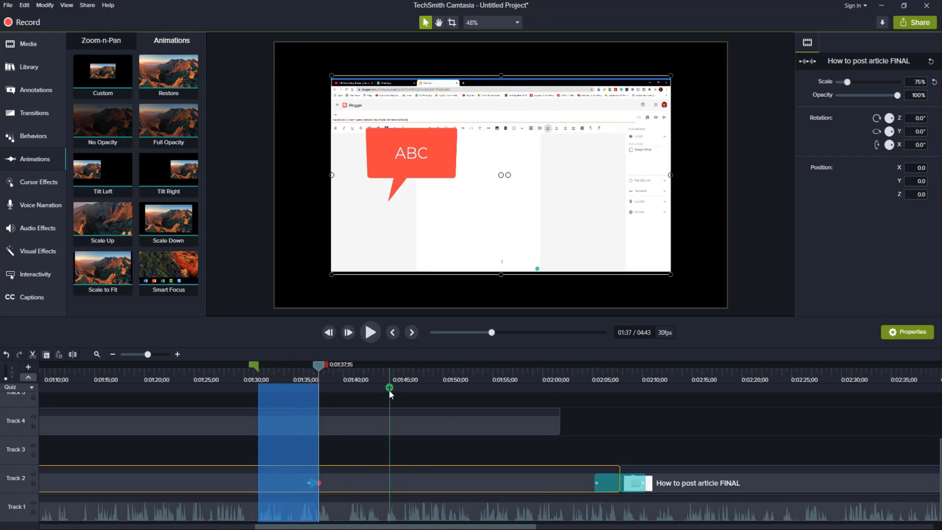
left_click(338, 458)
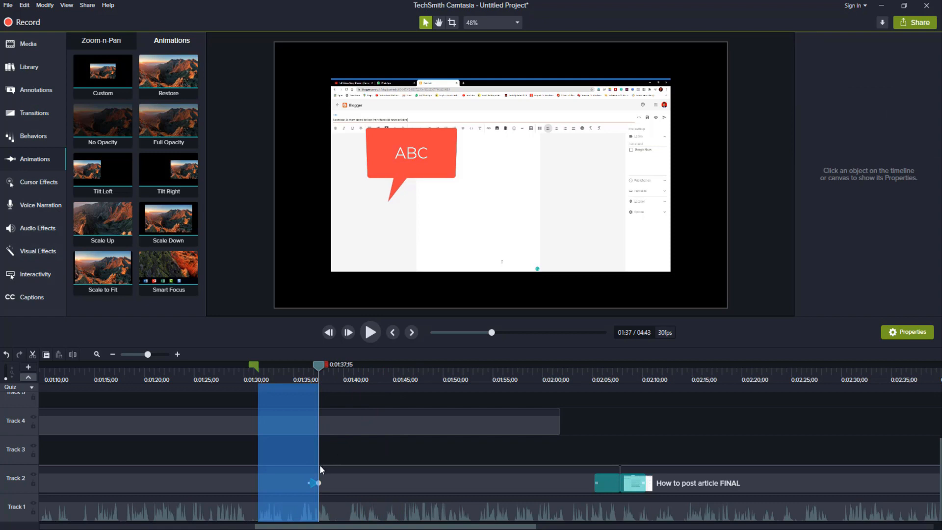
key("Delete")
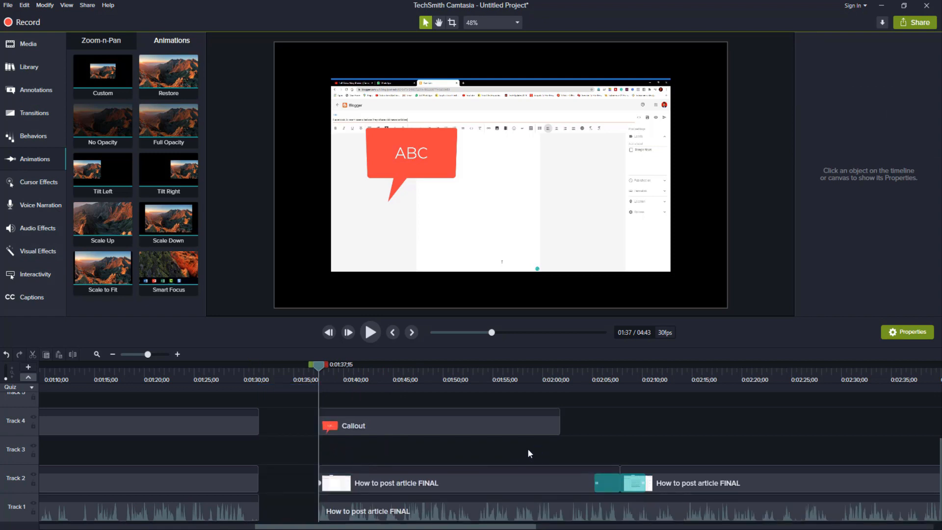
key("ctrl+z")
left_click(356, 458)
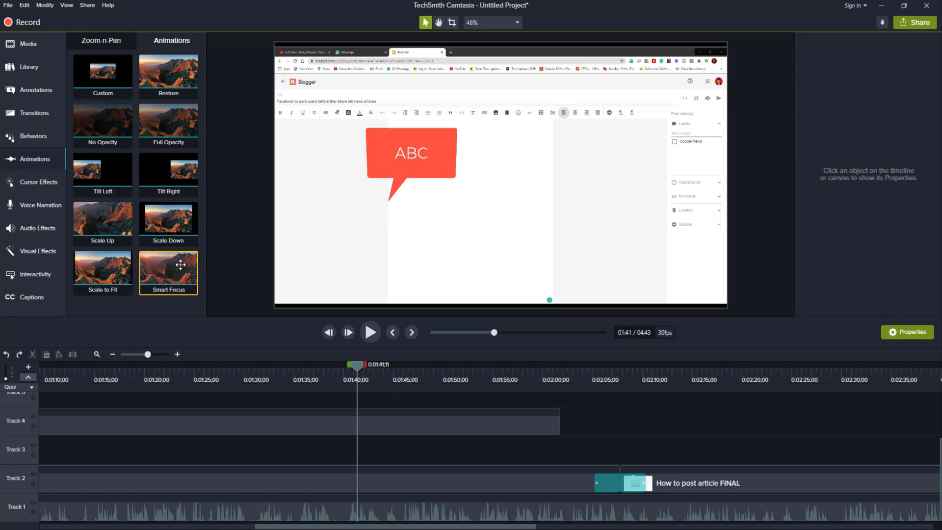
Step: Examine the available cursor effects, including the Left Click and Right Click effect sets
left_click(30, 181)
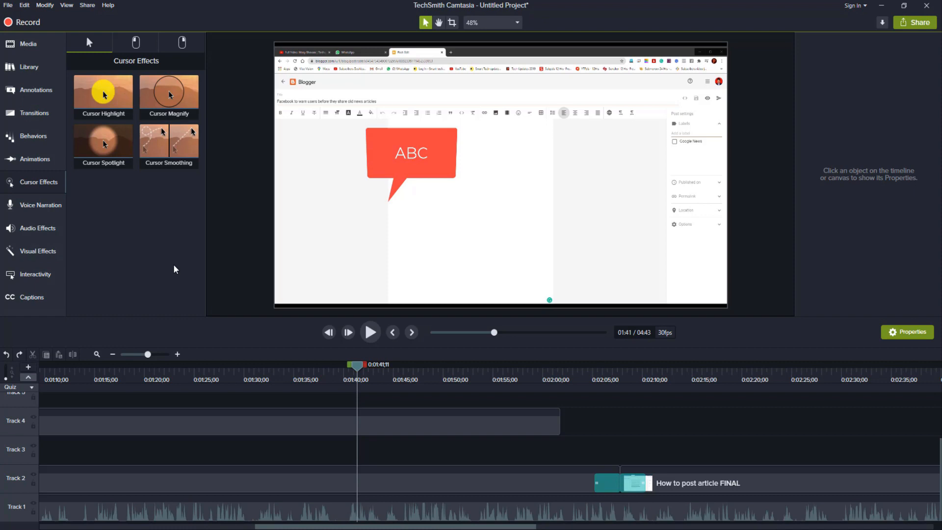
left_click(142, 43)
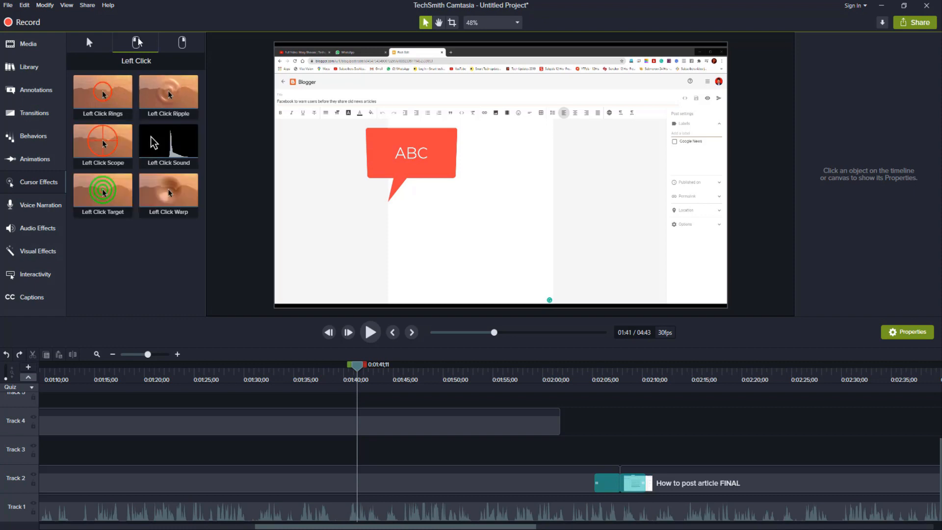
left_click(178, 43)
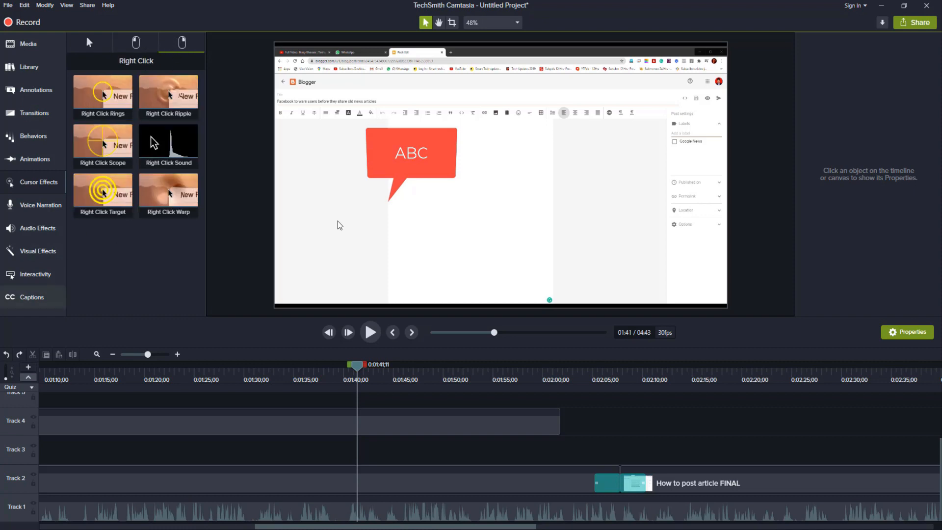
Step: Add the Interactive Hotspot, Desktop Device Frame and Colorize visual effects to the Track 2 clip, pausing playback at about 0:01:39
left_click(39, 205)
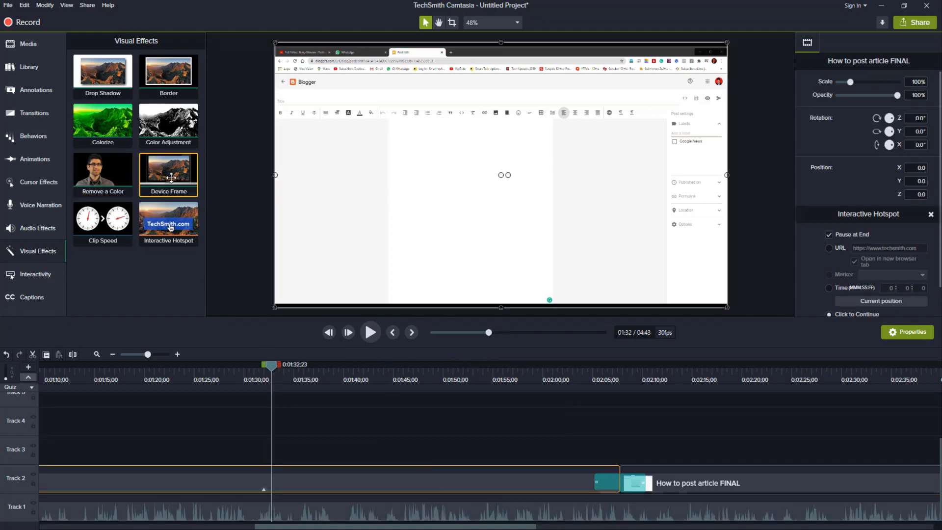
left_click_drag(168, 175, 360, 476)
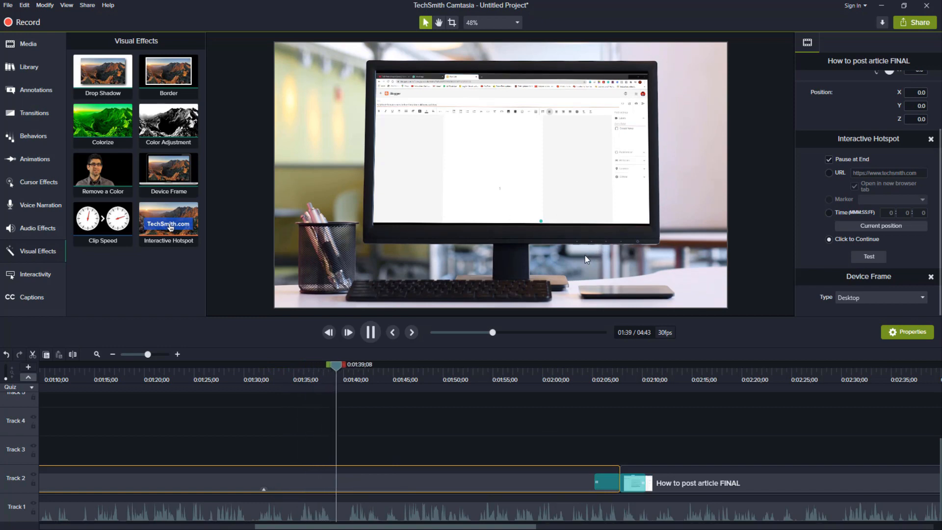
key("space")
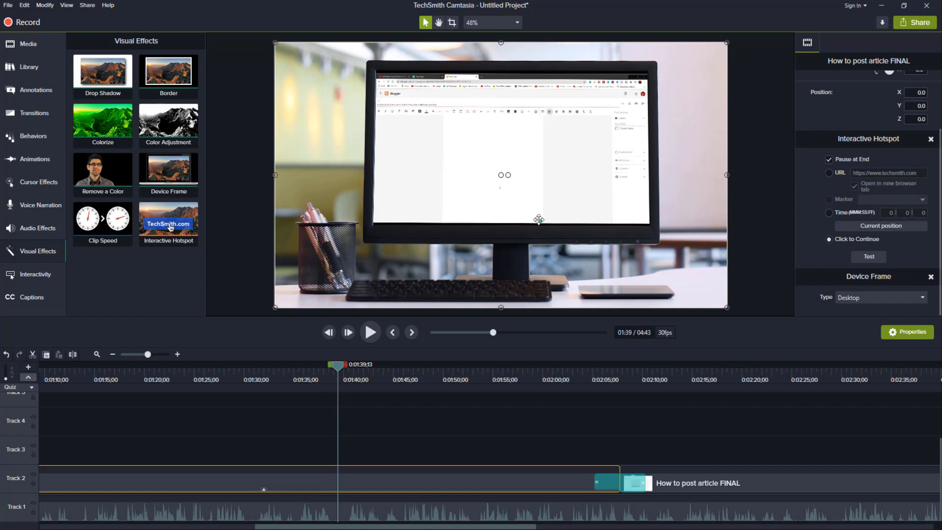
left_click(107, 175)
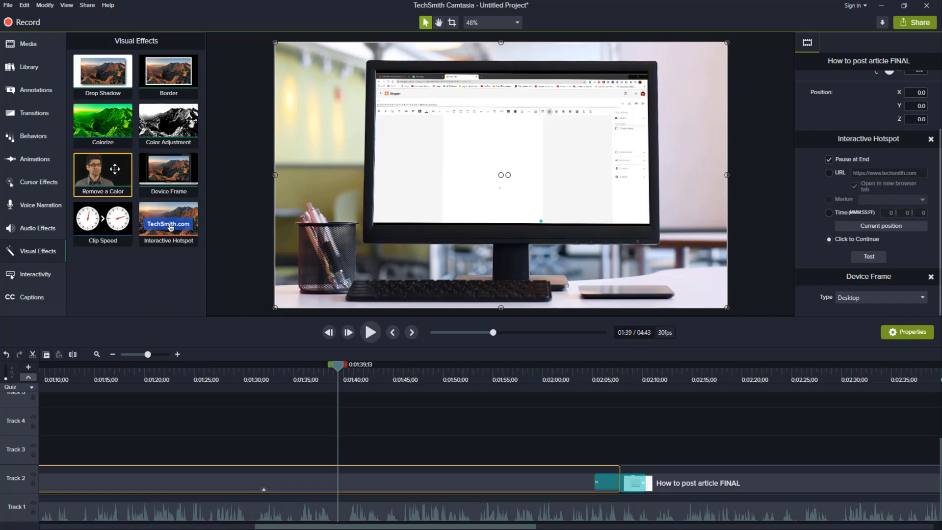
left_click_drag(106, 121, 416, 485)
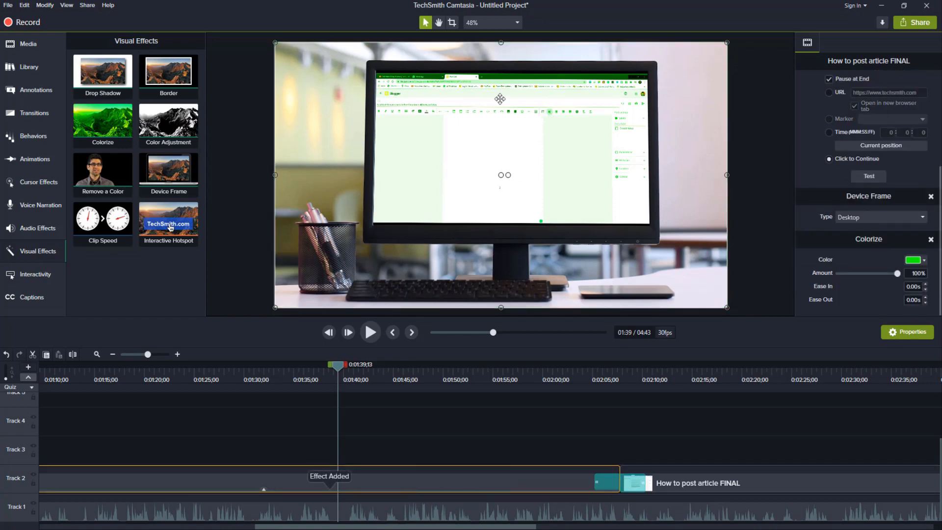
Step: Remove all effects from the Track 2 clip
right_click(415, 474)
mouse_move(494, 348)
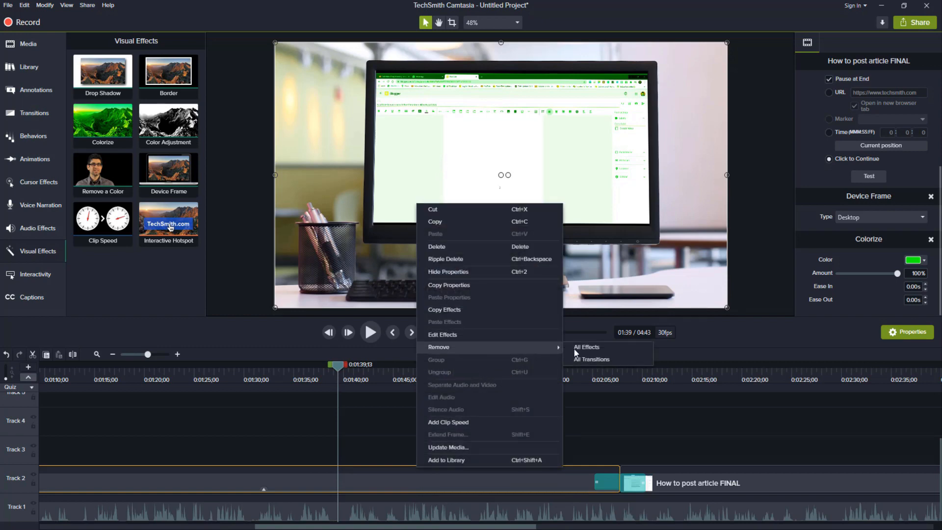
left_click(595, 347)
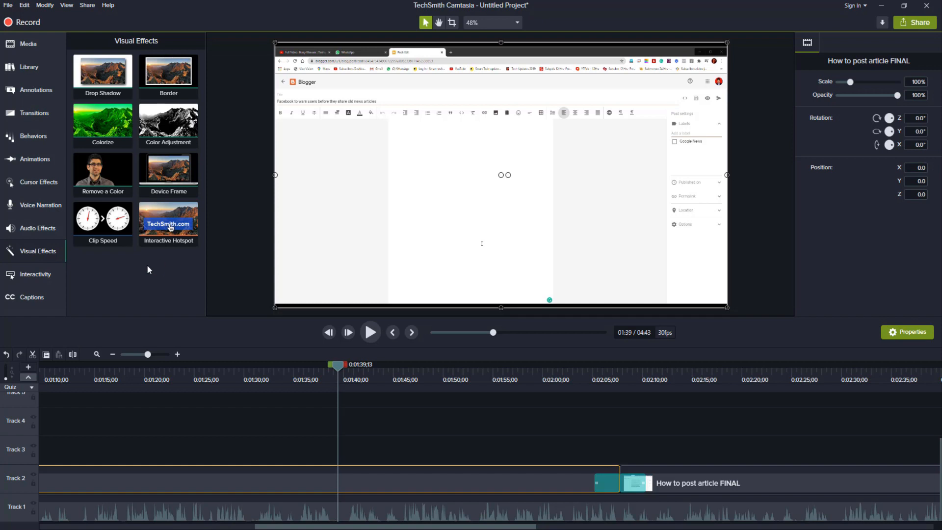
Step: Add a quiz to the timeline at 0:01:39;13 and open the caption tools
left_click(47, 280)
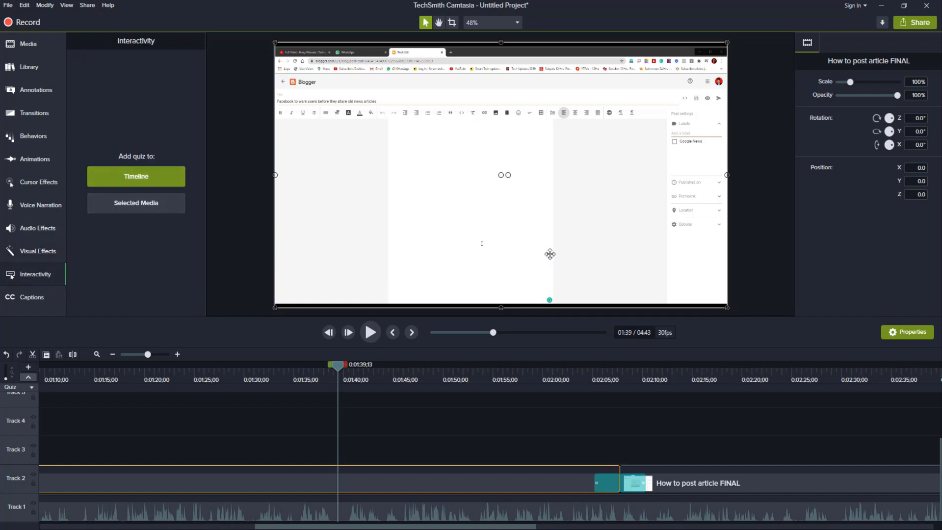
left_click(183, 184)
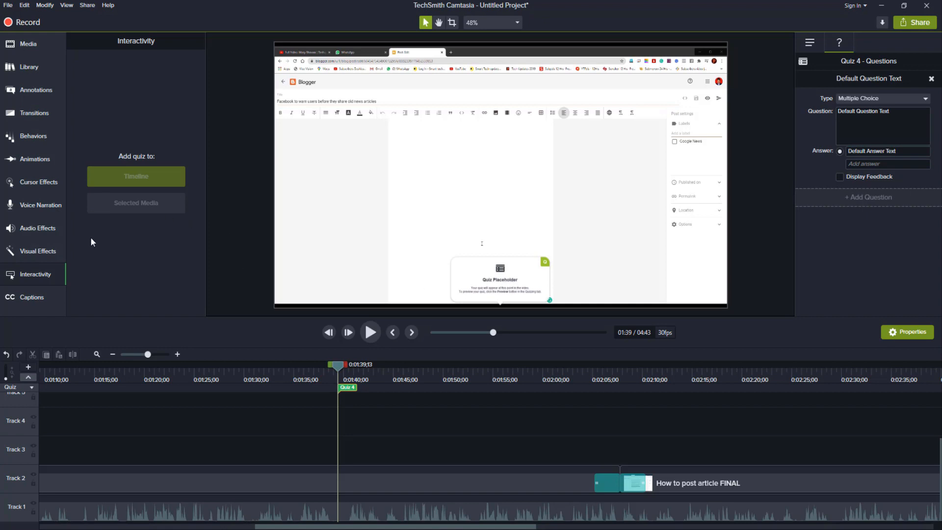
left_click(49, 296)
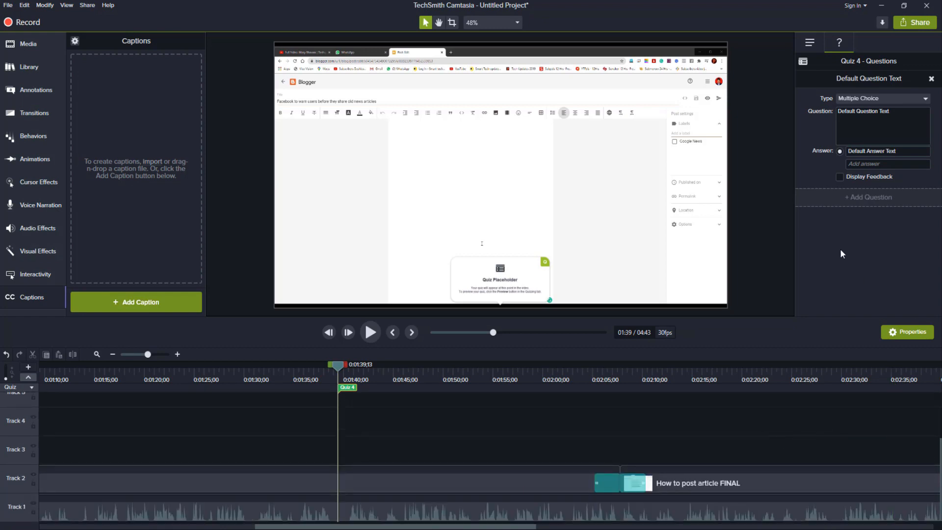
Step: Start producing the video with custom production settings in the MP4 - Smart Player (HTML5) format
left_click(910, 24)
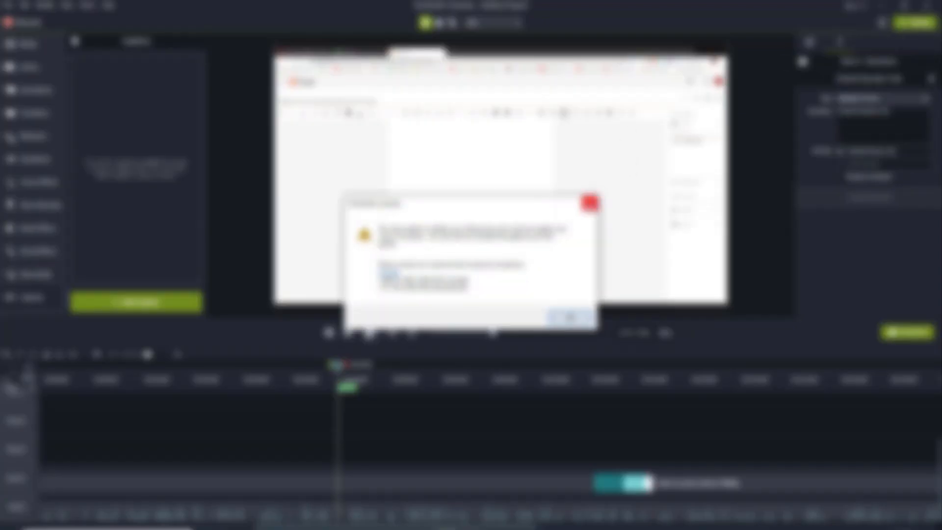
left_click(589, 202)
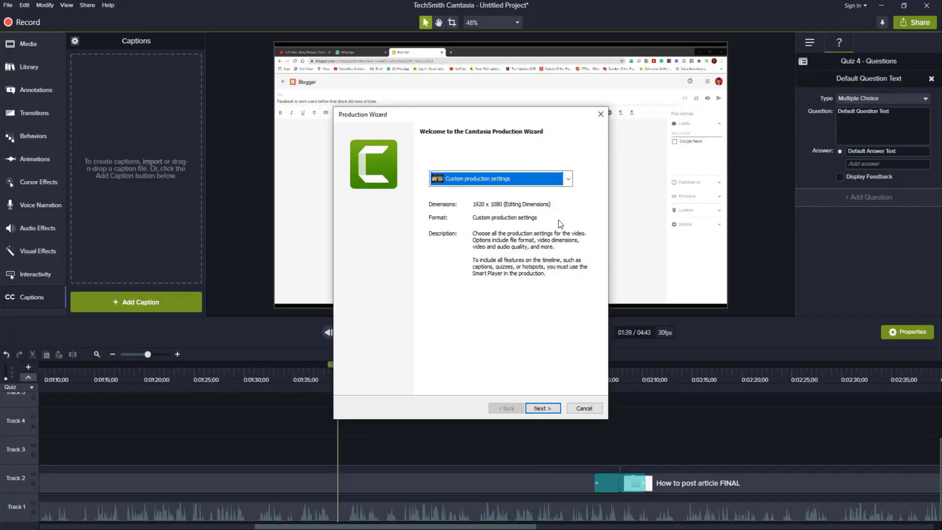
left_click(562, 179)
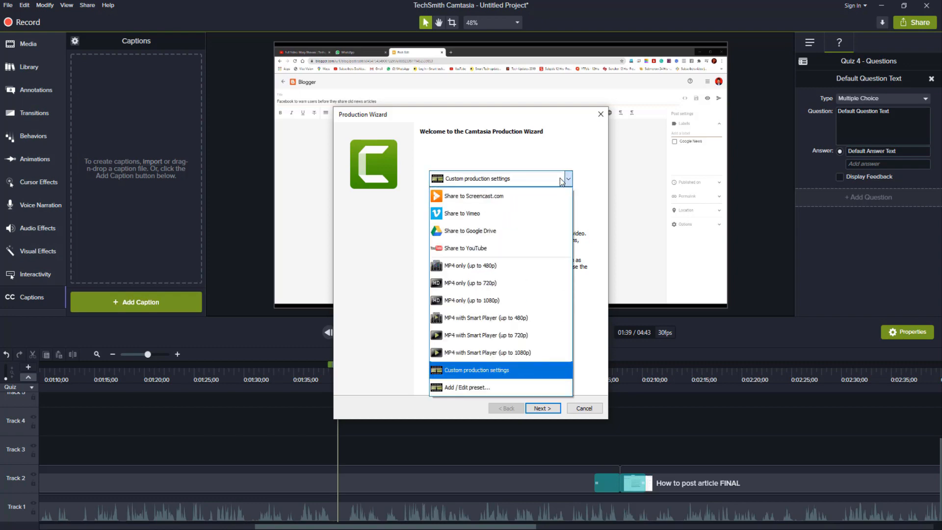
left_click(562, 180)
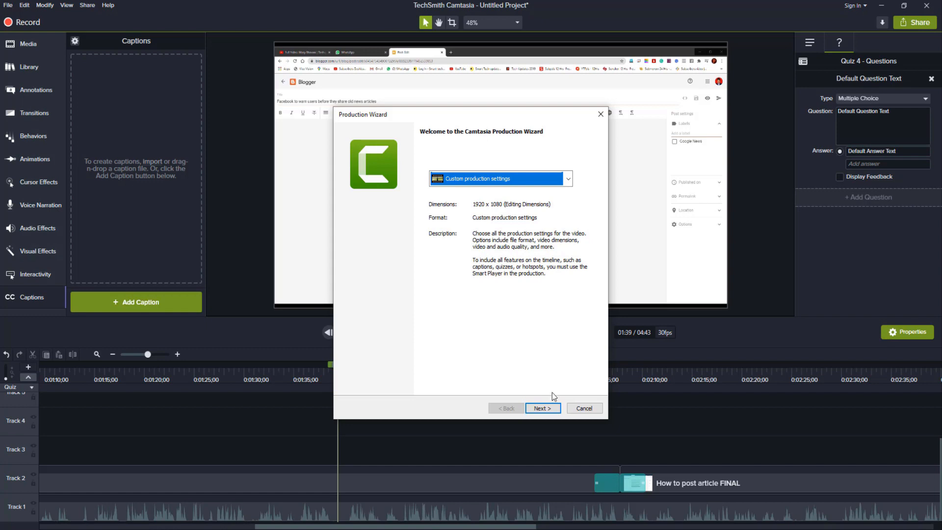
left_click(550, 410)
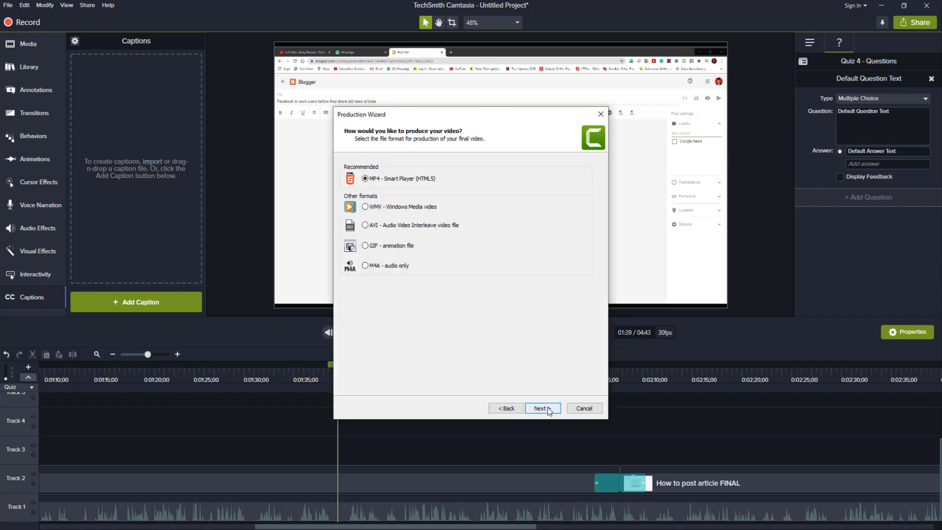
left_click(552, 410)
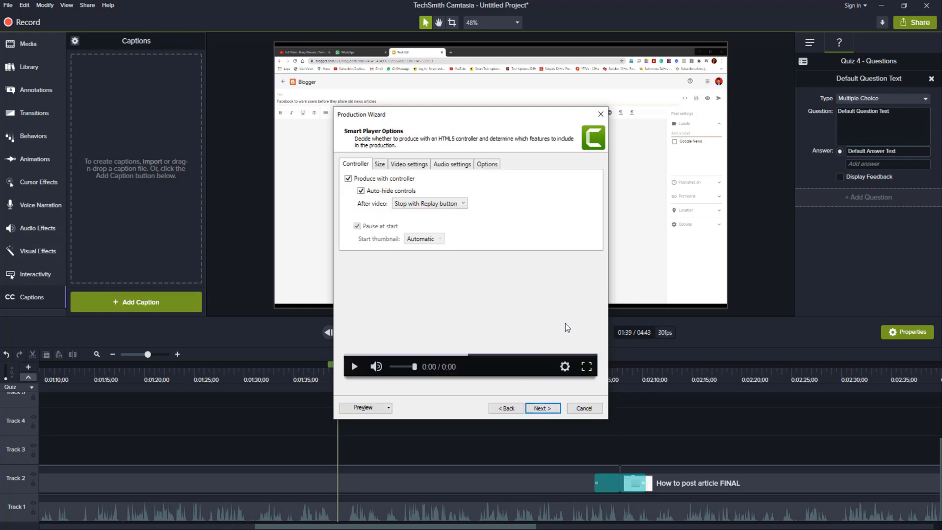
Step: Review the Smart Player size, video, audio and feature settings, and accept them together with the default video options
left_click(381, 166)
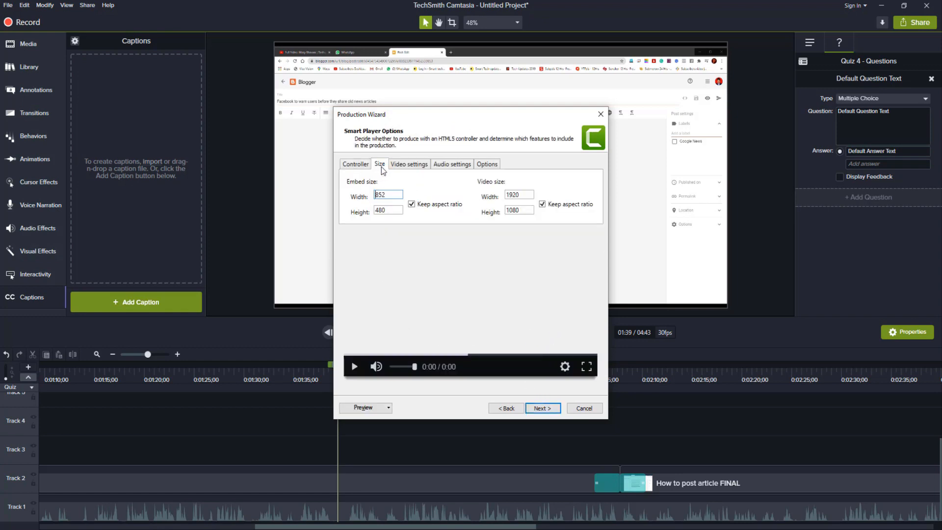
left_click(422, 167)
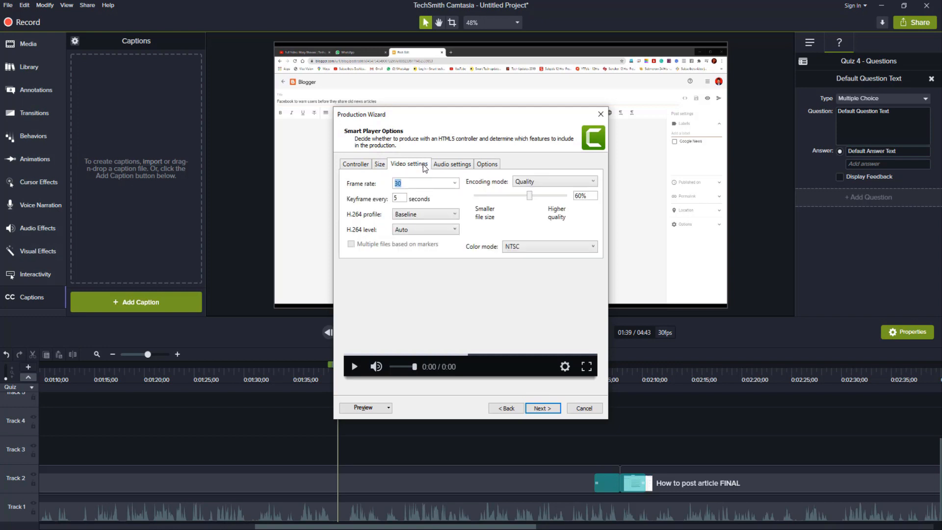
left_click(467, 167)
left_click(492, 167)
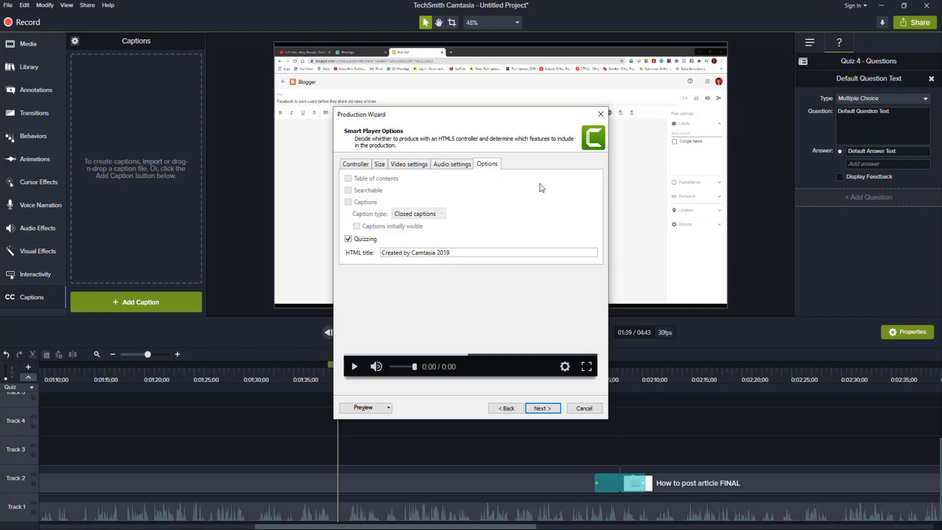
left_click(539, 409)
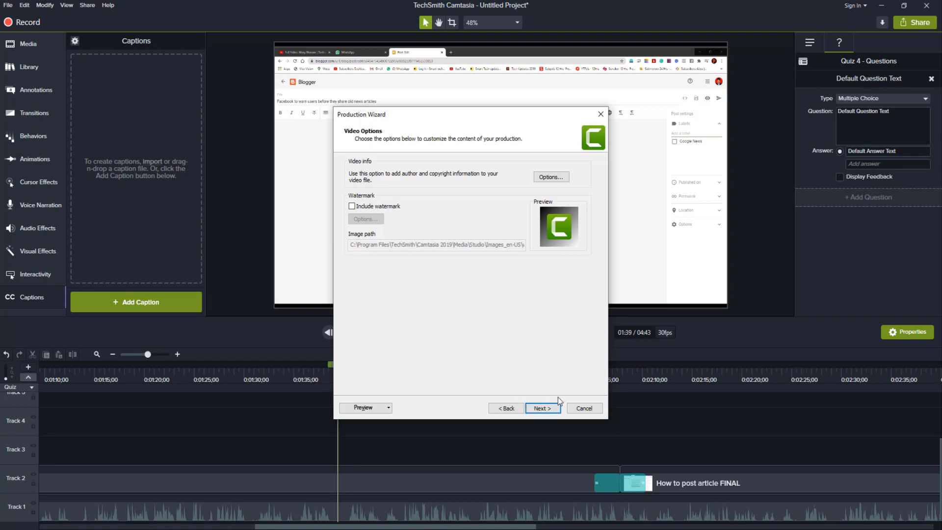
left_click(552, 409)
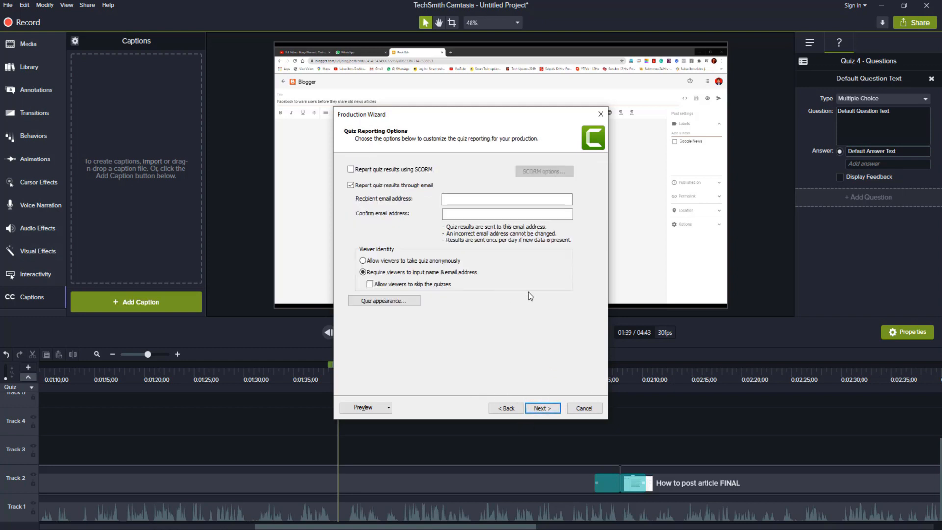
Step: Report the quiz results using SCORM instead of through email
left_click(544, 408)
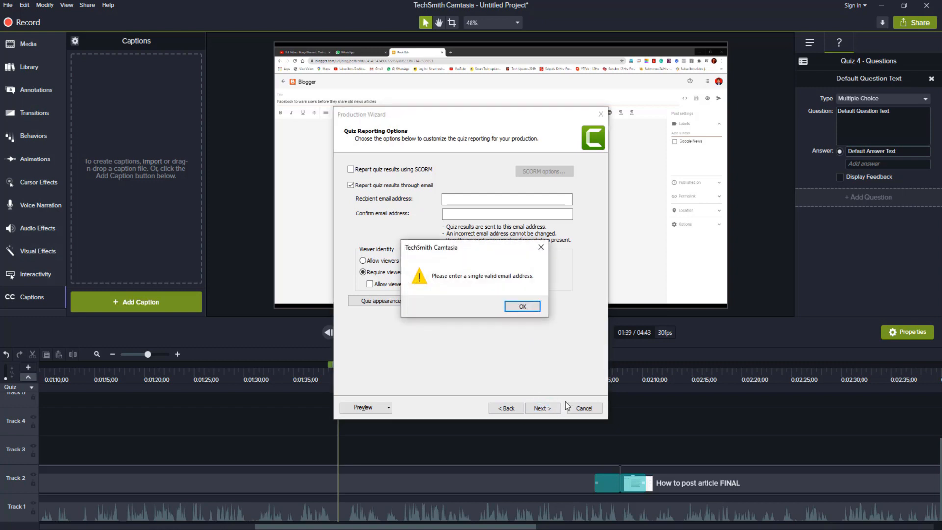
left_click(522, 306)
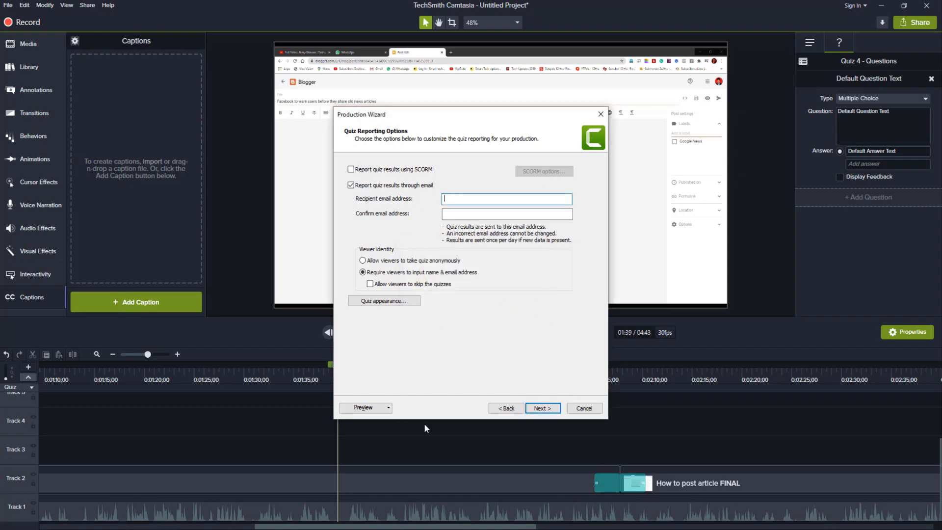
left_click(411, 170)
left_click(405, 185)
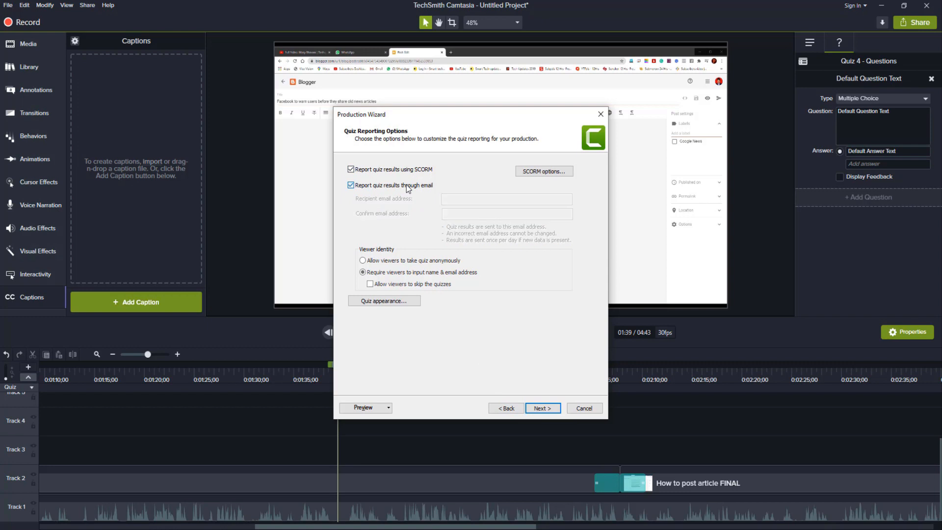
Step: Produce the video as Untitled Project in the Desktop CAMTASIA folder, and minimise and restore the rendering progress window
left_click(542, 408)
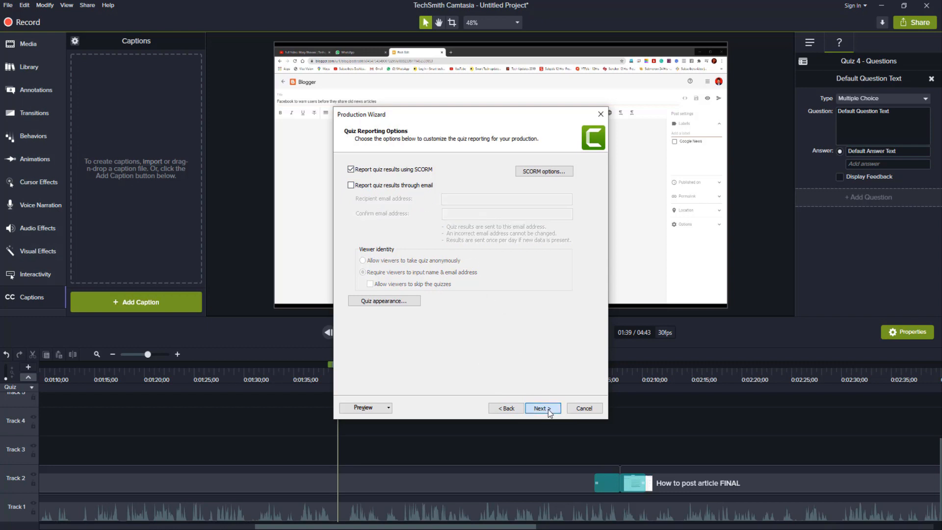
left_click(579, 211)
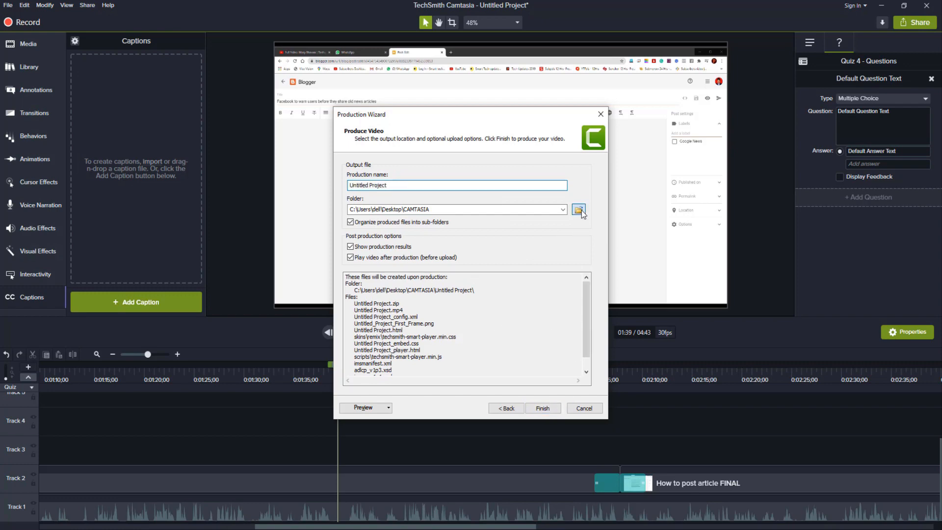
left_click(793, 132)
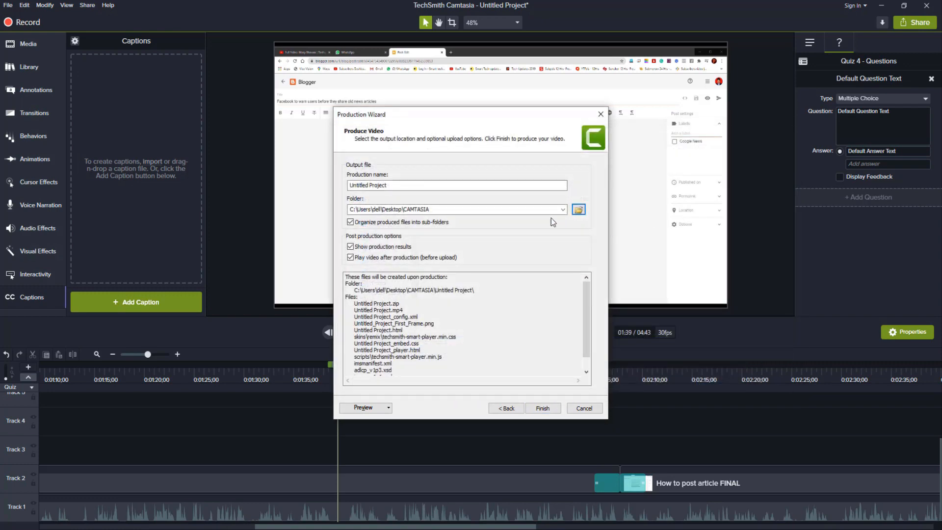
left_click(542, 409)
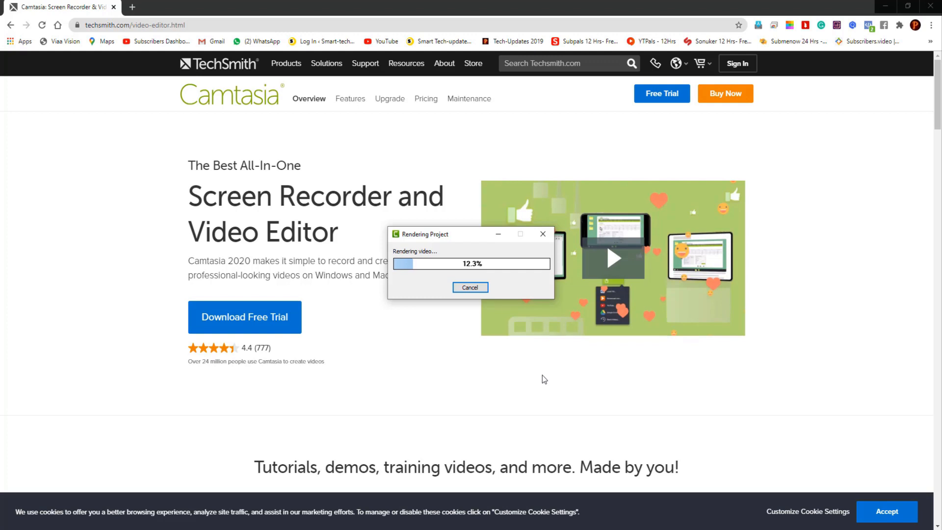
left_click(498, 234)
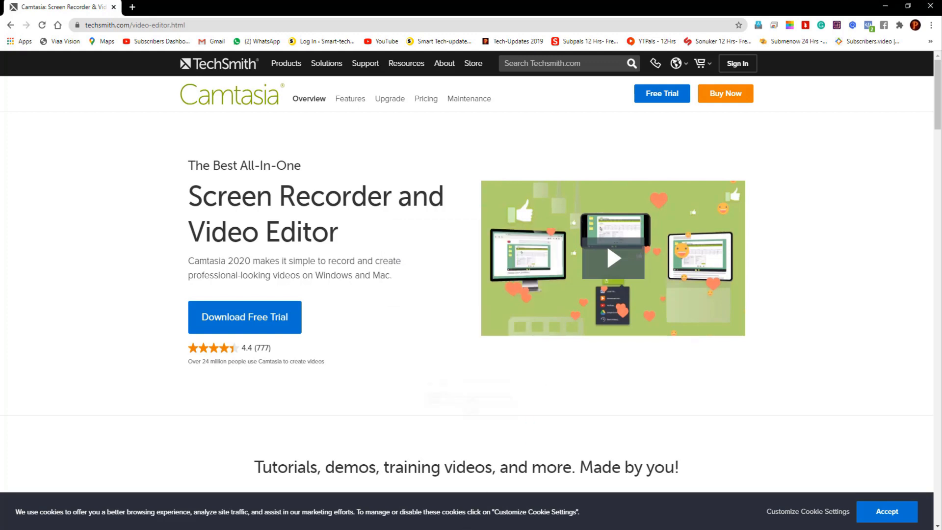
key("alt+Tab")
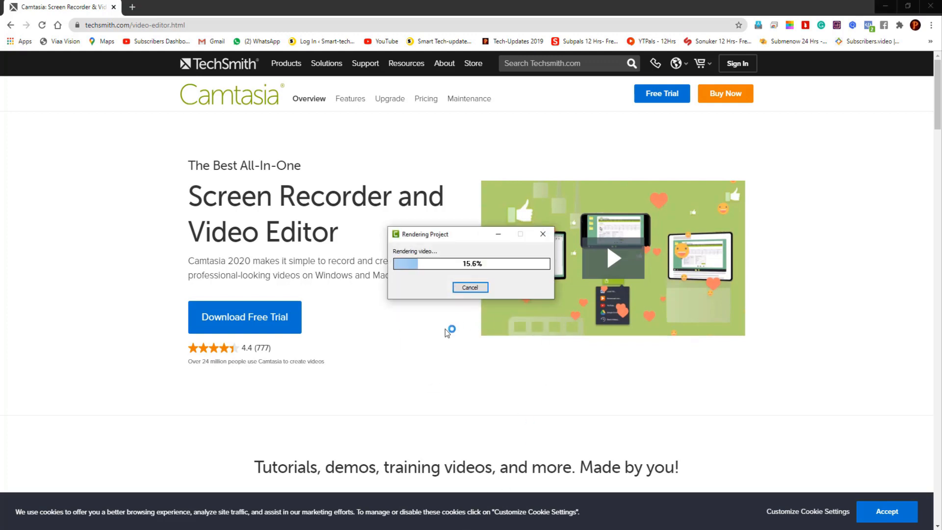